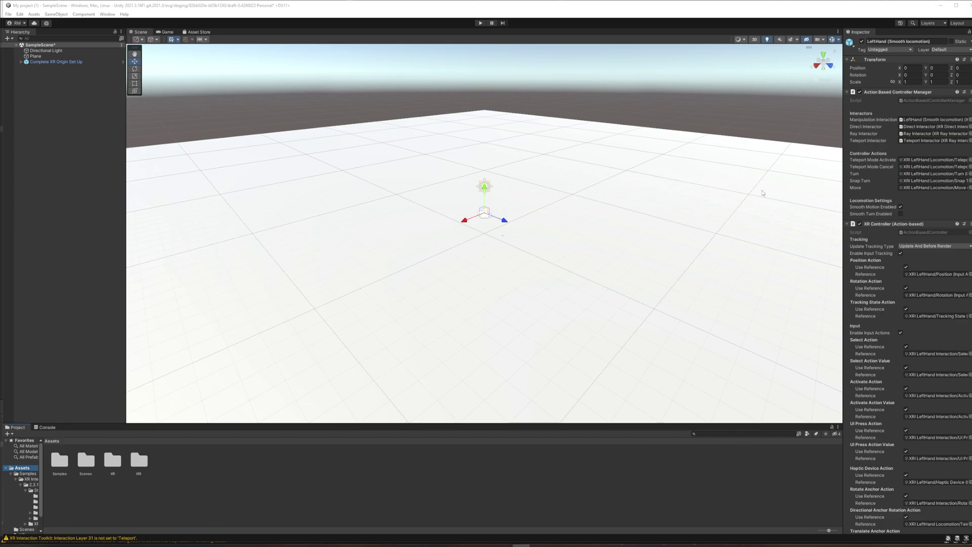
- Create a new folder named Materials in the Assets and open it
{"action": "right_click", "coordinate": [185, 474]}
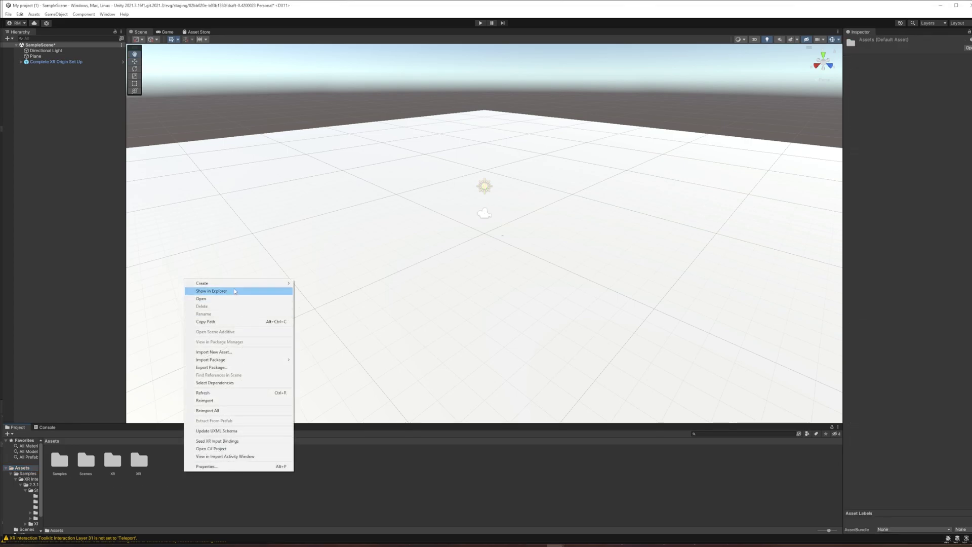
{"action": "mouse_move", "coordinate": [243, 283]}
{"action": "left_click", "coordinate": [353, 227]}
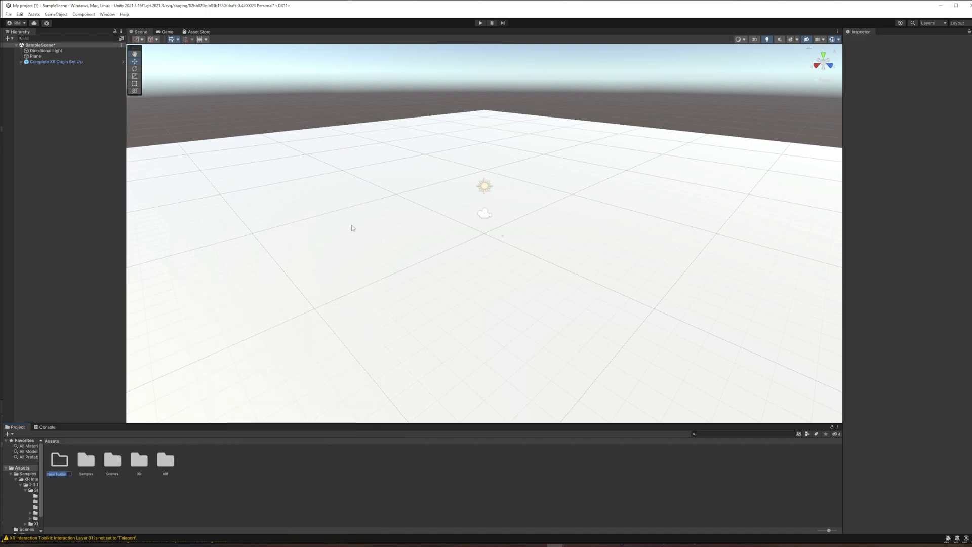
{"action": "type", "text": "Materials"}
{"action": "key", "text": "Return"}
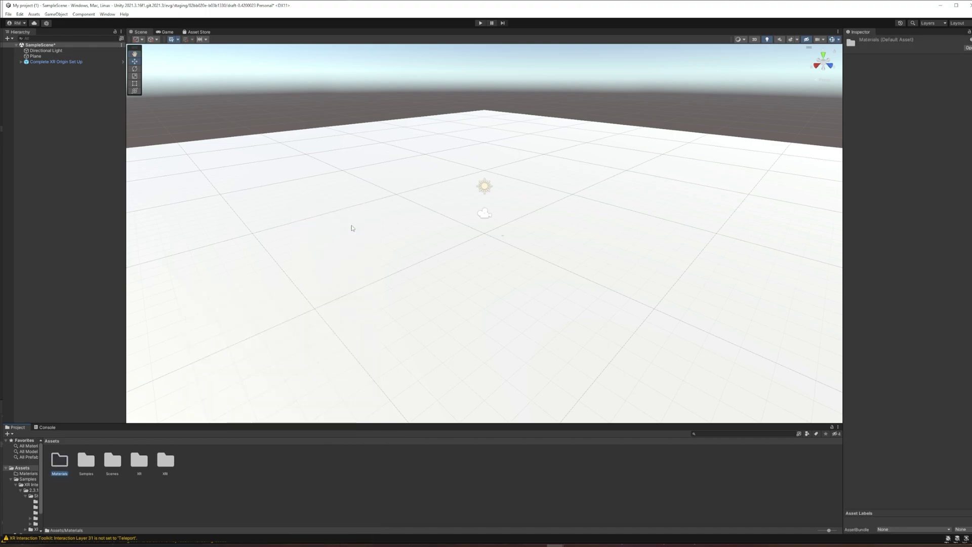
{"action": "double_click", "coordinate": [64, 461]}
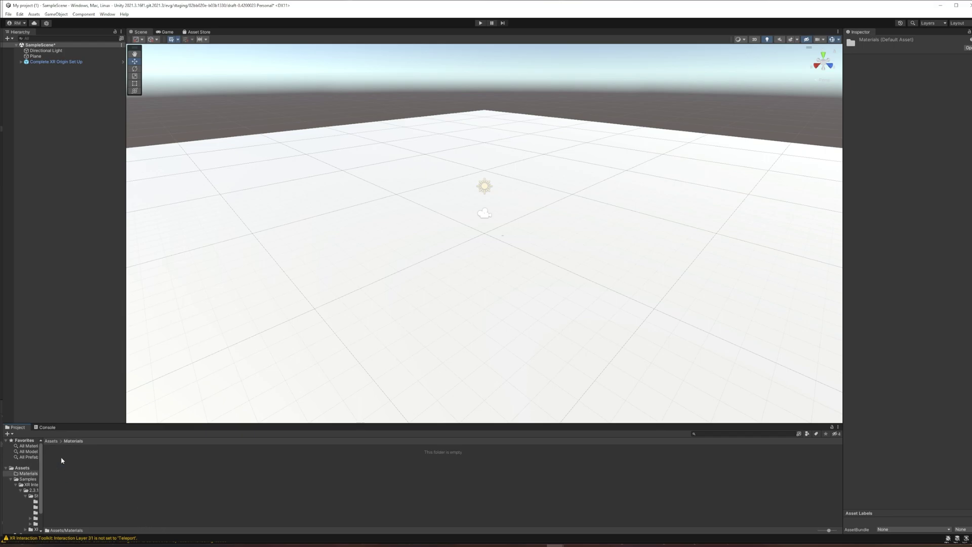
- Create a material named Floor inside the Materials folder
{"action": "right_click", "coordinate": [170, 478]}
{"action": "mouse_move", "coordinate": [238, 289]}
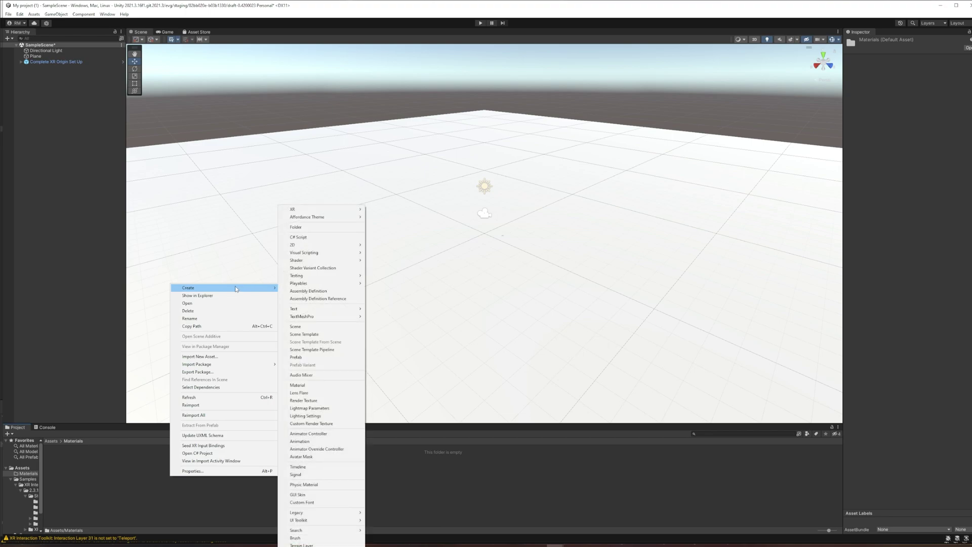
{"action": "left_click", "coordinate": [303, 385]}
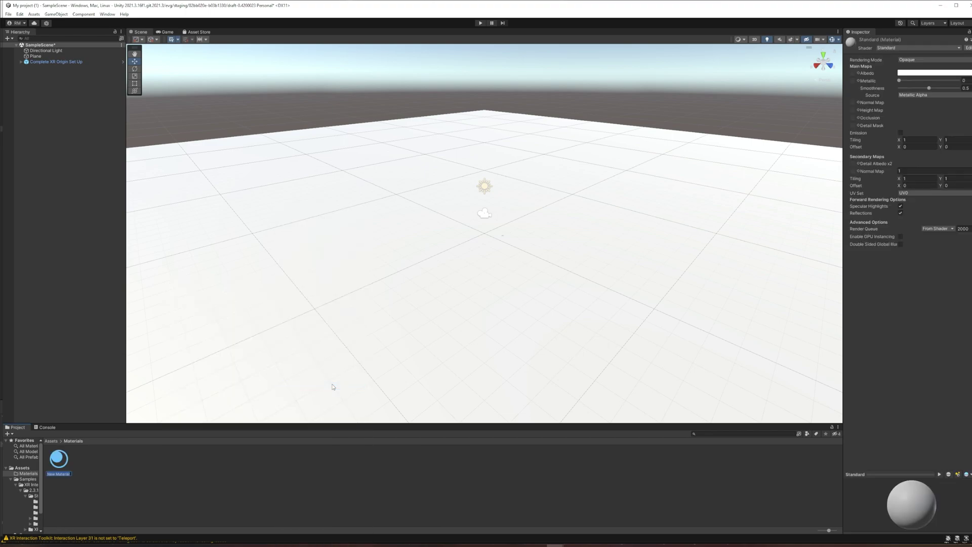
{"action": "type", "text": "rloor"}
{"action": "key", "text": "Return"}
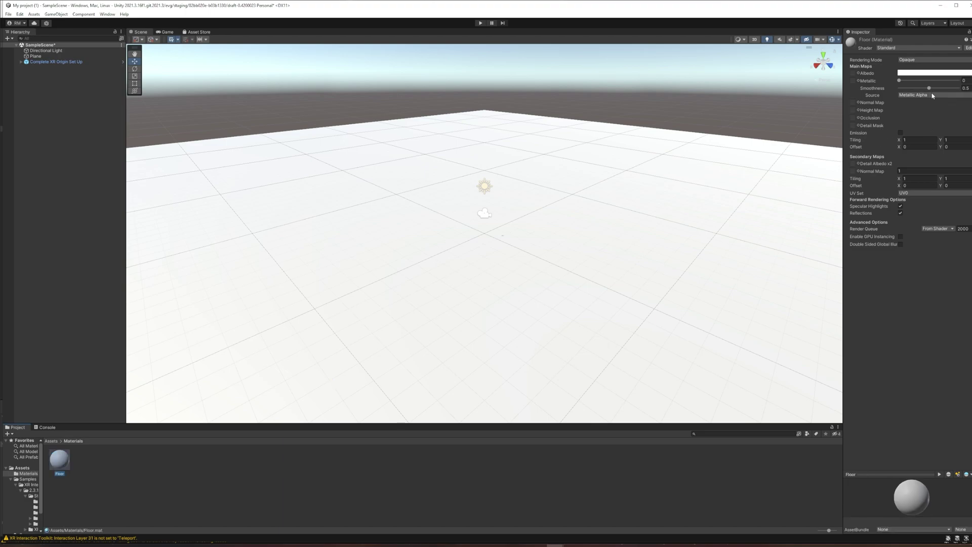
- Set the Floor material's albedo to dark green and drop it onto the Plane
{"action": "left_click", "coordinate": [922, 73]}
{"action": "left_click", "coordinate": [939, 105]}
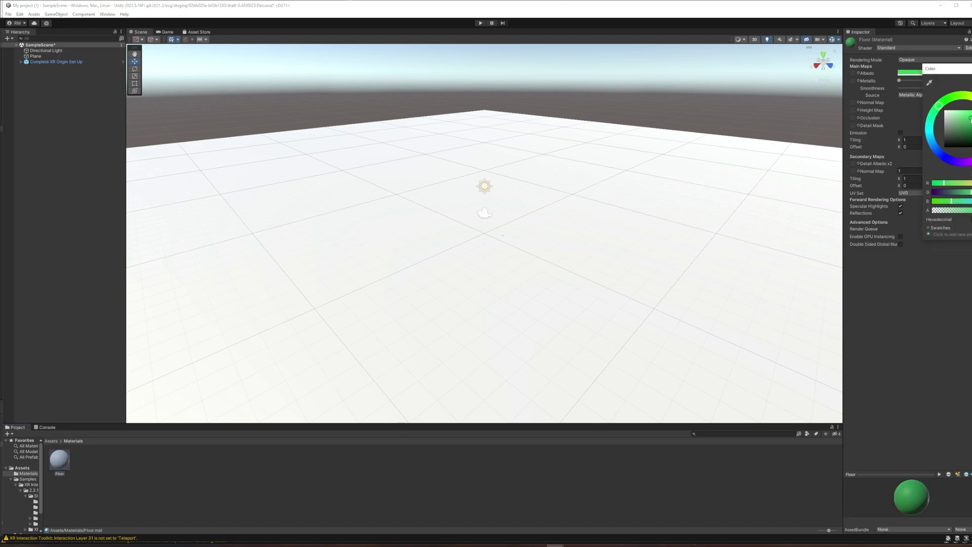
{"action": "left_click_drag", "start_coordinate": [965, 119], "coordinate": [967, 133]}
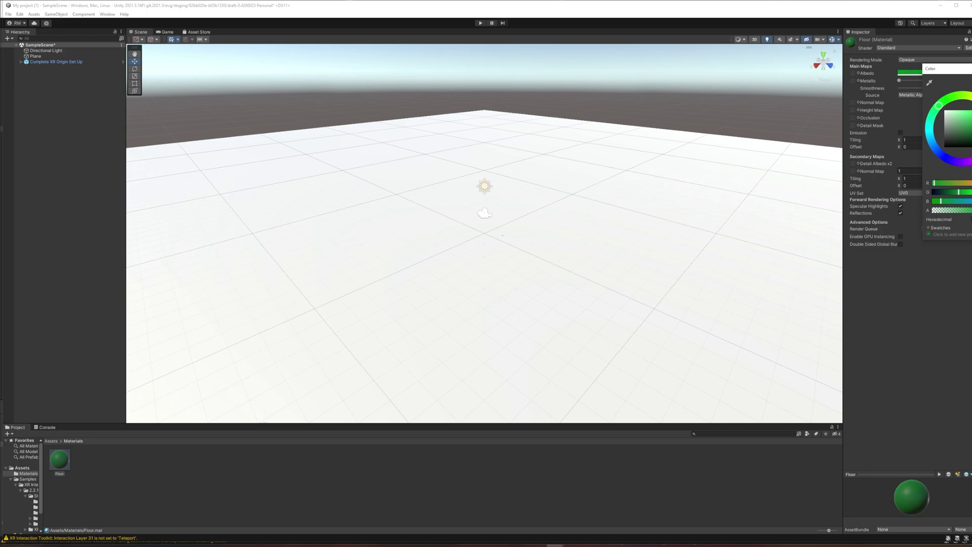
{"action": "left_click", "coordinate": [66, 459]}
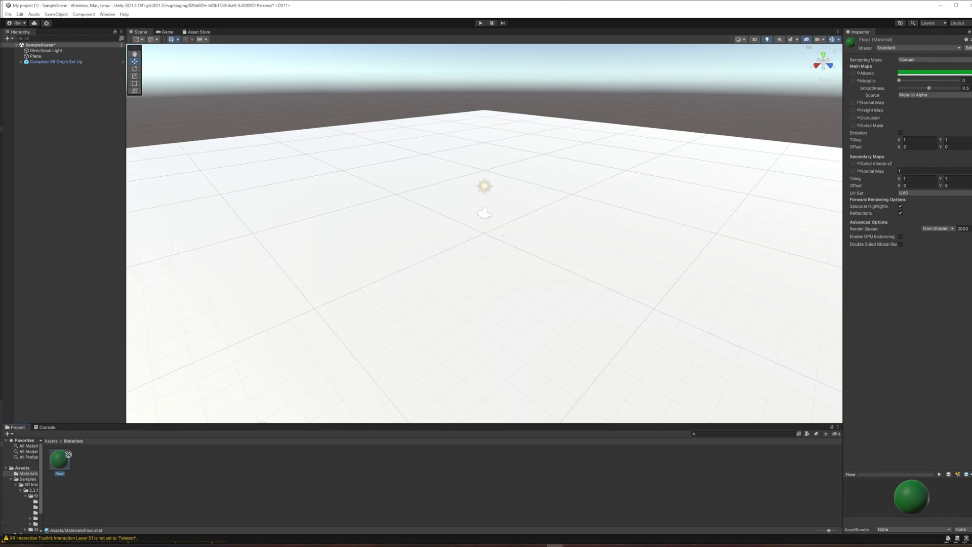
{"action": "left_click_drag", "start_coordinate": [69, 454], "coordinate": [285, 264]}
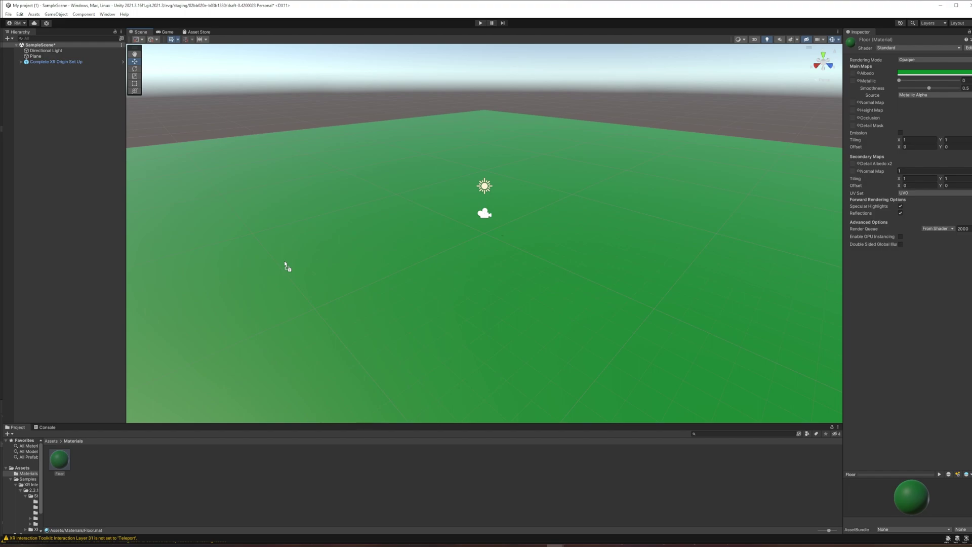
{"action": "left_click_drag", "start_coordinate": [284, 262], "coordinate": [288, 261]}
- Select the Plane and change its Inspector name to Floor
{"action": "left_click", "coordinate": [37, 57]}
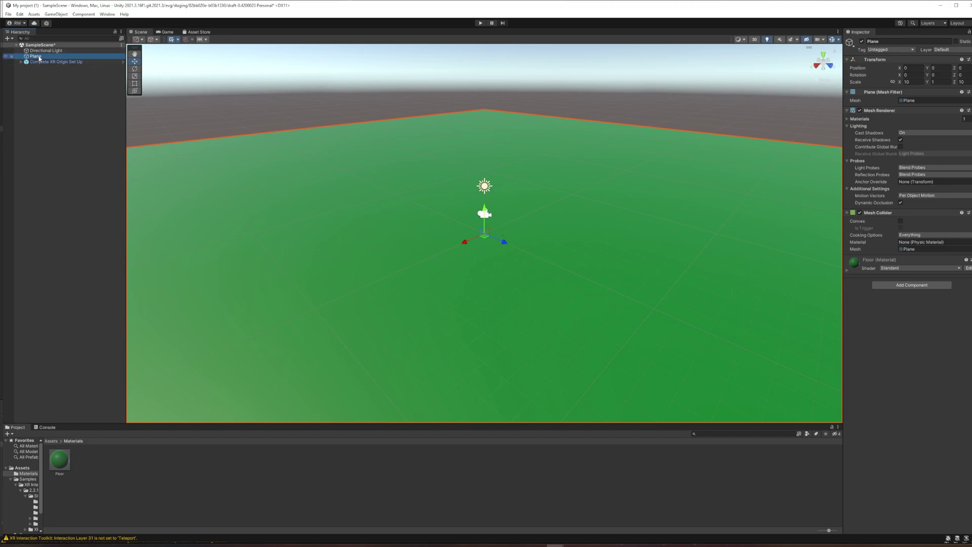
{"action": "left_click", "coordinate": [872, 41]}
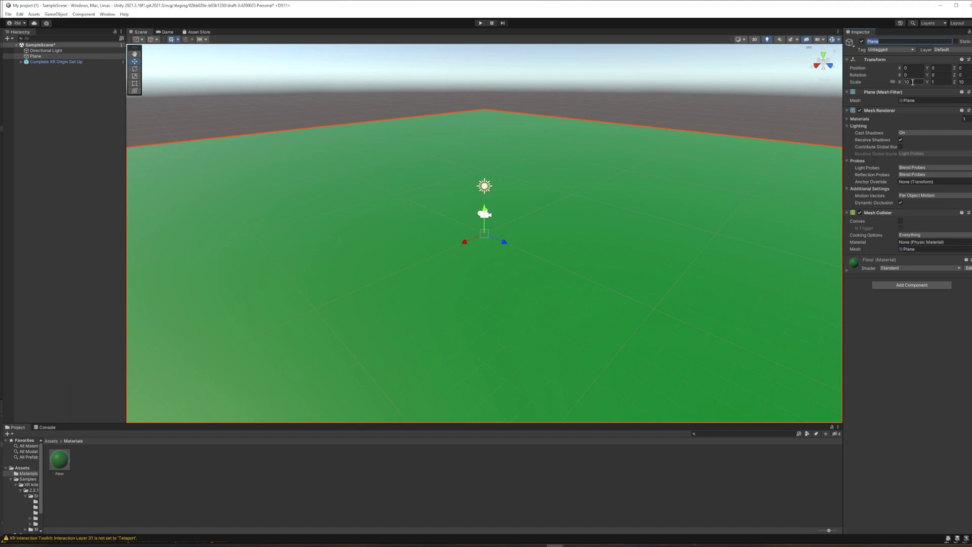
{"action": "type", "text": "Floor"}
{"action": "left_click", "coordinate": [90, 111]}
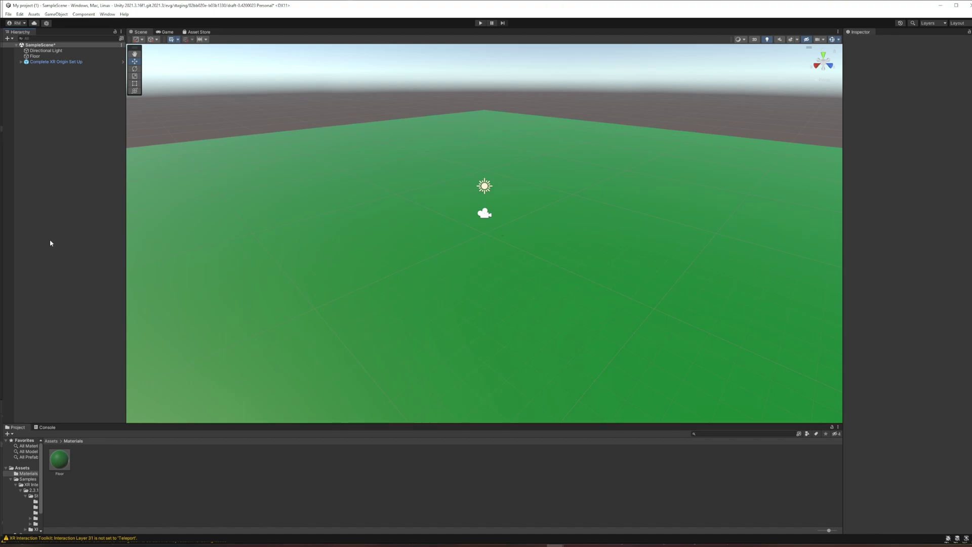
- Add a Cube, Sphere, Capsule and Cylinder to the scene from the Hierarchy
{"action": "right_click", "coordinate": [45, 85]}
{"action": "mouse_move", "coordinate": [77, 175]}
{"action": "left_click", "coordinate": [148, 176]}
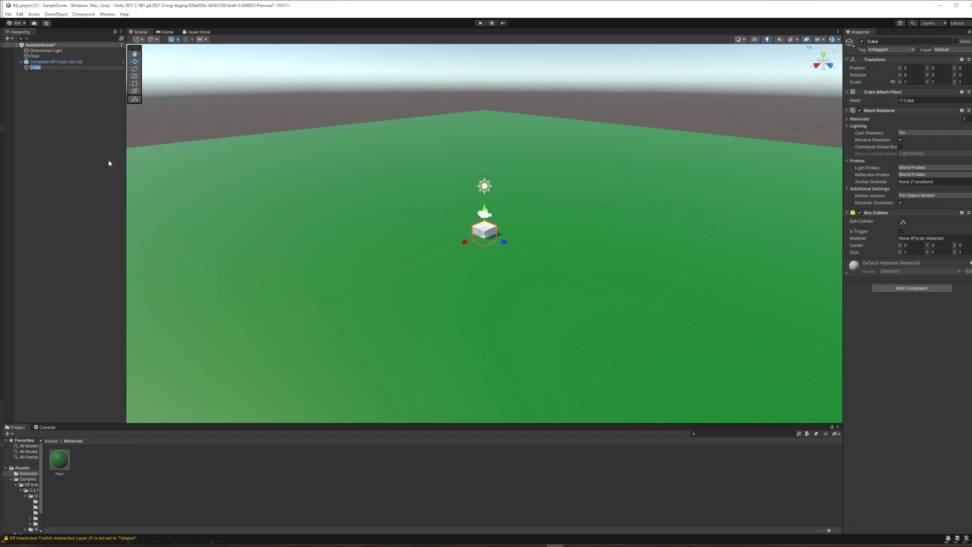
{"action": "left_click", "coordinate": [49, 101]}
{"action": "right_click", "coordinate": [54, 92]}
{"action": "mouse_move", "coordinate": [76, 179]}
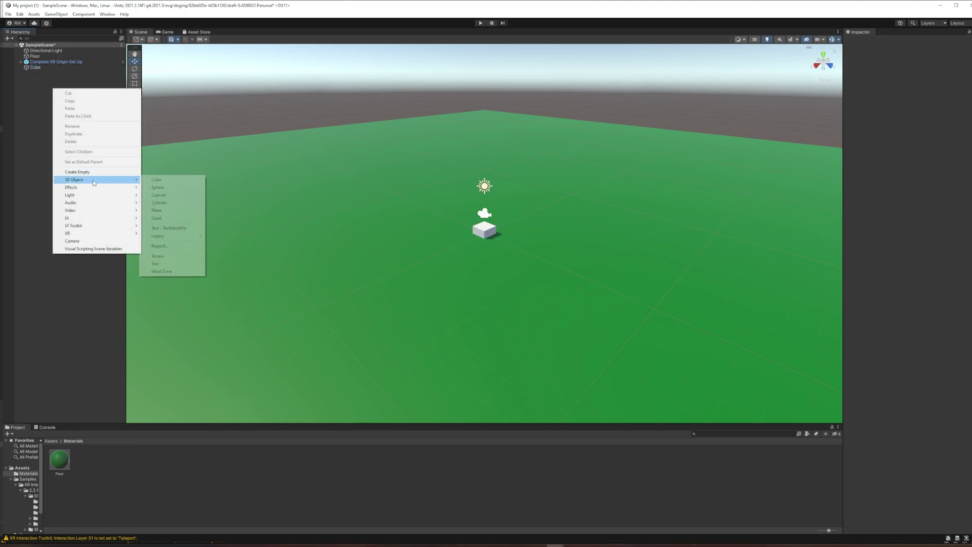
{"action": "left_click", "coordinate": [170, 188]}
{"action": "right_click", "coordinate": [53, 98]}
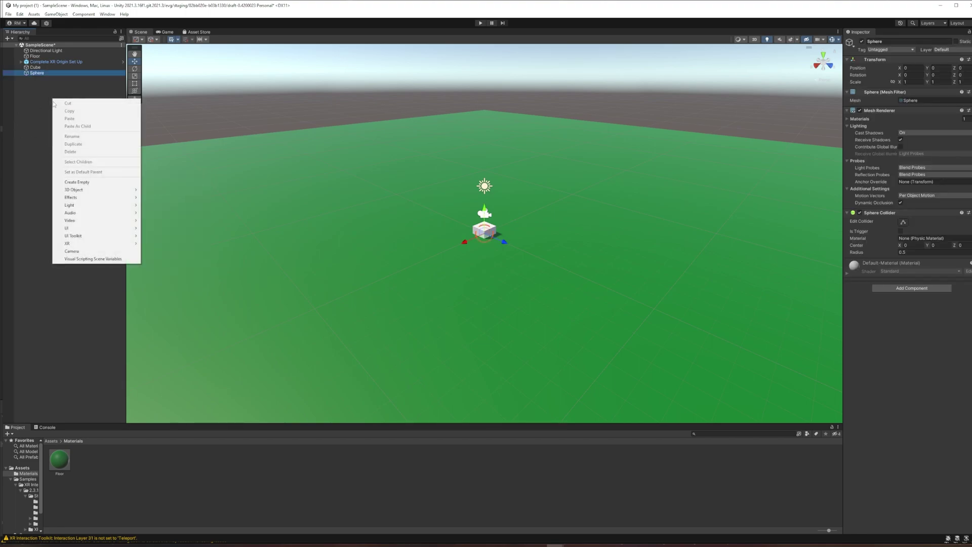
{"action": "mouse_move", "coordinate": [99, 193]}
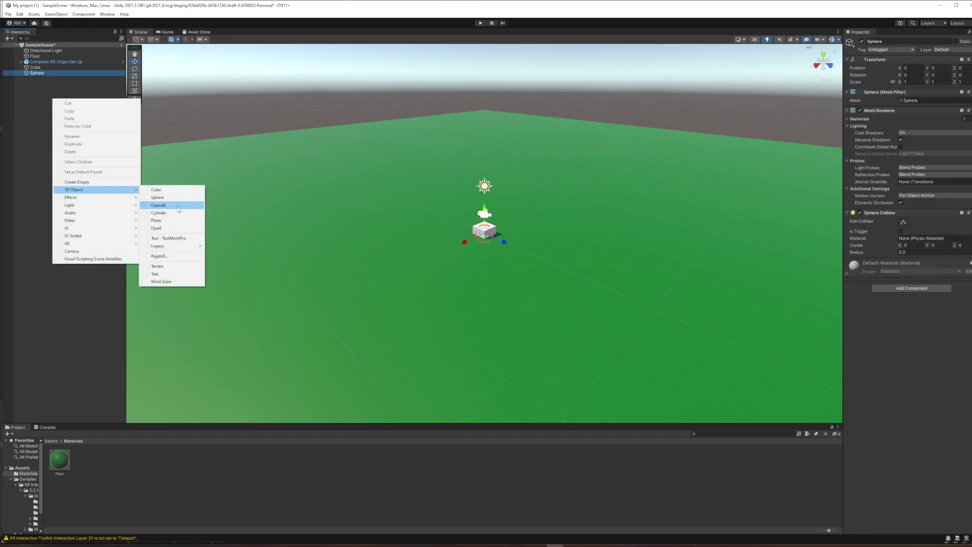
{"action": "left_click", "coordinate": [159, 205]}
{"action": "right_click", "coordinate": [54, 104]}
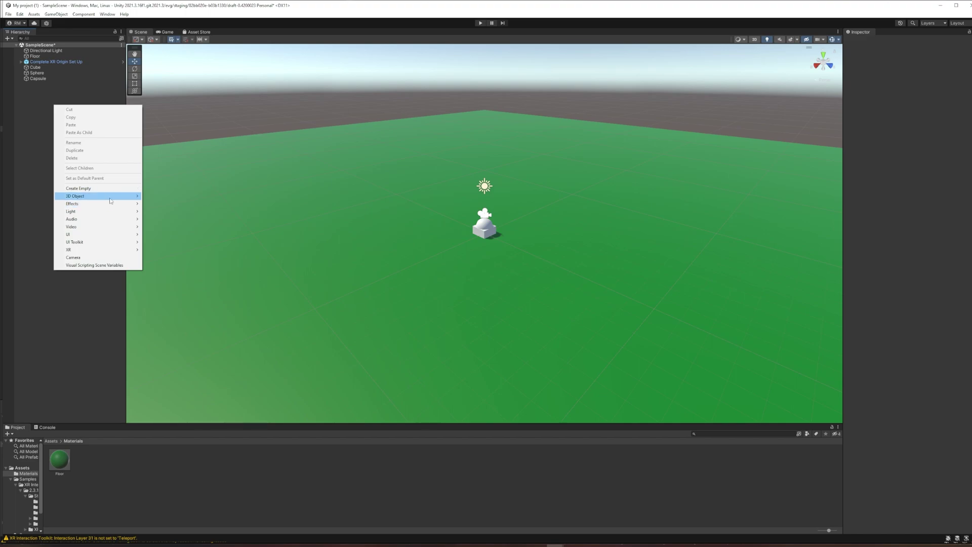
{"action": "mouse_move", "coordinate": [81, 196]}
{"action": "left_click", "coordinate": [187, 223]}
{"action": "left_click", "coordinate": [71, 143]}
- Spread the primitives apart: cube forward, cylinder left, capsule right, sphere back
{"action": "left_click", "coordinate": [41, 69]}
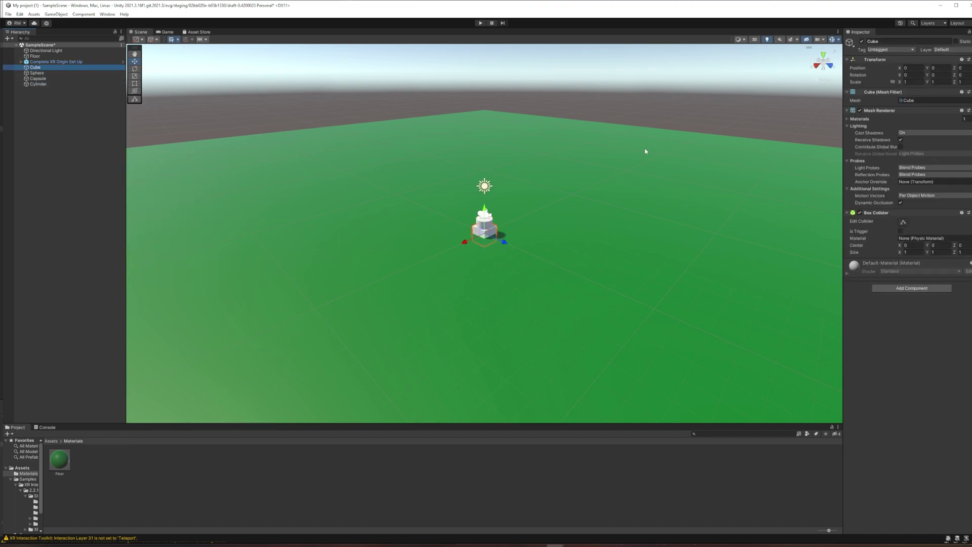
{"action": "left_click_drag", "start_coordinate": [505, 245], "coordinate": [621, 294]}
{"action": "left_click", "coordinate": [486, 231]}
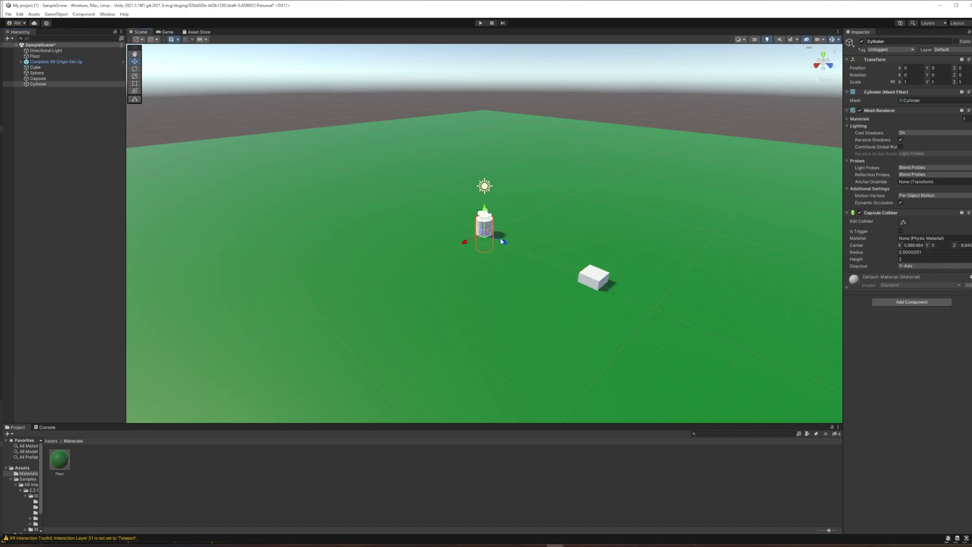
{"action": "left_click_drag", "start_coordinate": [462, 241], "coordinate": [362, 293]}
{"action": "left_click", "coordinate": [484, 229]}
{"action": "left_click_drag", "start_coordinate": [464, 244], "coordinate": [548, 205]}
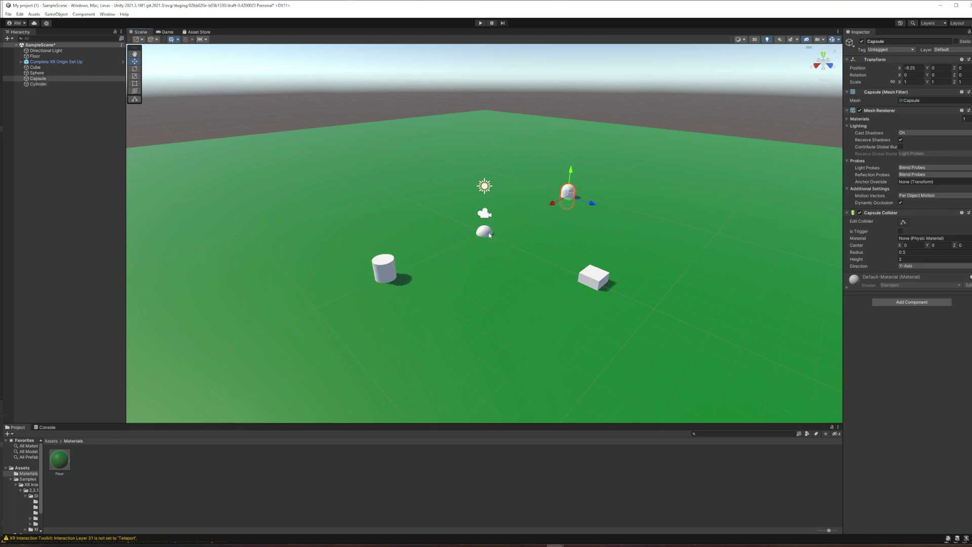
{"action": "left_click", "coordinate": [484, 230]}
{"action": "left_click_drag", "start_coordinate": [500, 242], "coordinate": [409, 218]}
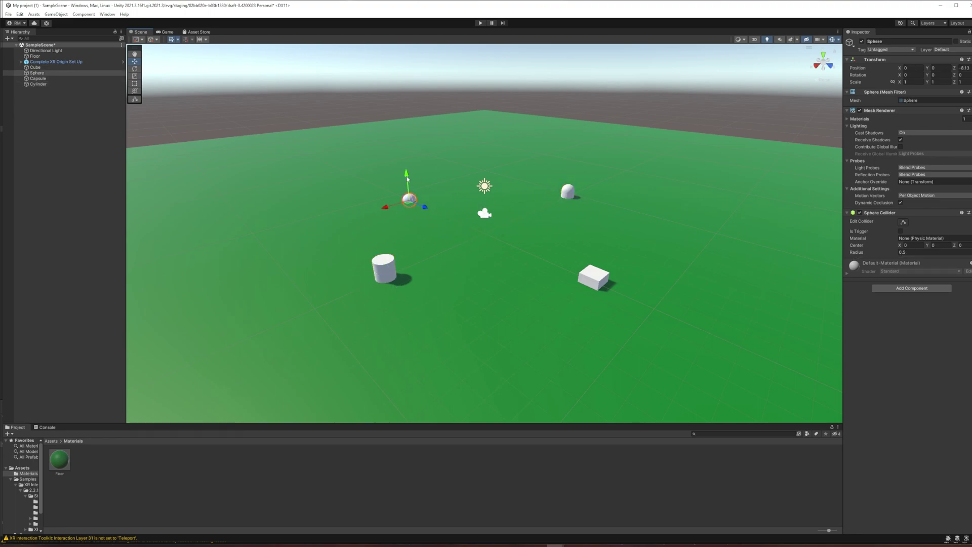
- Raise the sphere, capsule, cylinder and cube on Y above the floor
{"action": "left_click_drag", "start_coordinate": [405, 170], "coordinate": [405, 157]}
{"action": "left_click", "coordinate": [568, 191]}
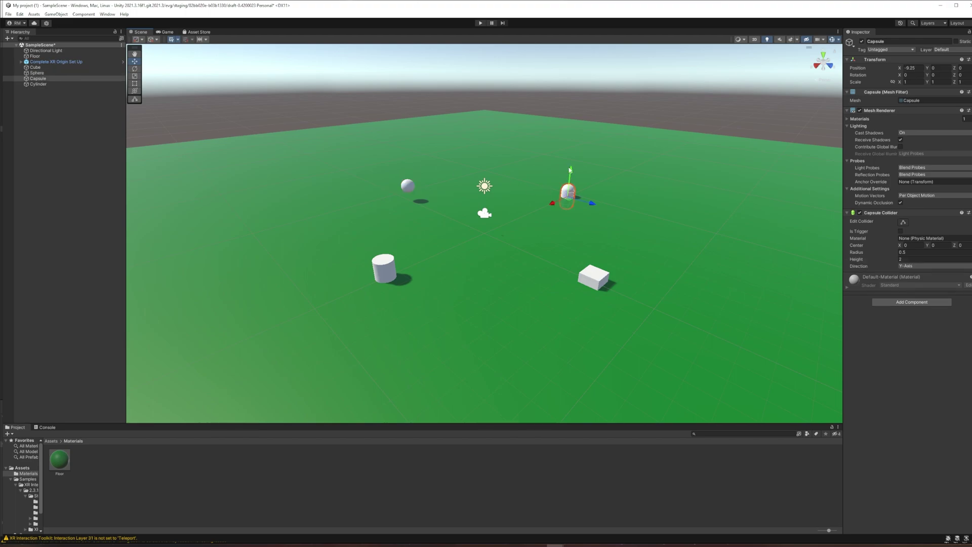
{"action": "left_click_drag", "start_coordinate": [570, 169], "coordinate": [570, 151]}
{"action": "left_click", "coordinate": [382, 258]}
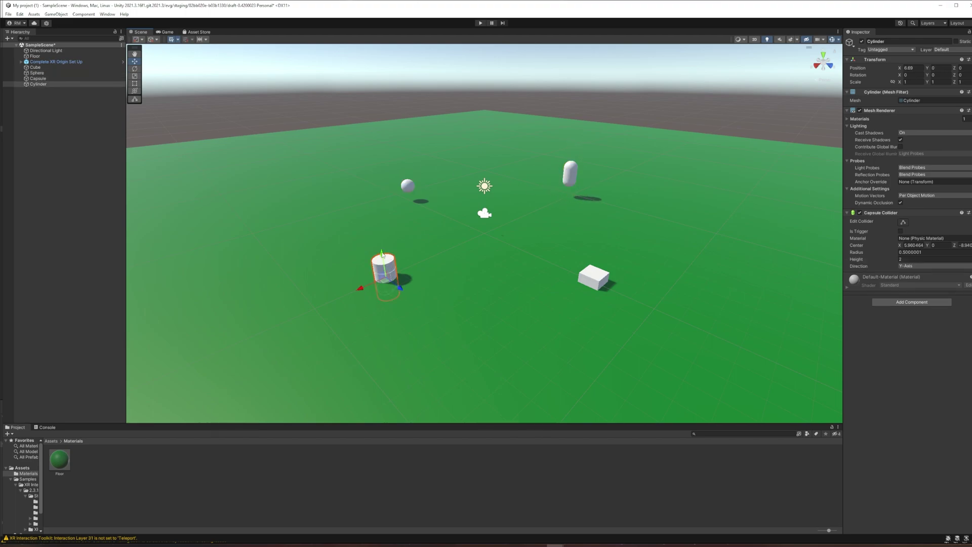
{"action": "mouse_move", "coordinate": [382, 255]}
{"action": "left_mouse_down"}
{"action": "mouse_move", "coordinate": [379, 225]}
{"action": "mouse_move", "coordinate": [376, 238]}
{"action": "left_mouse_up"}
{"action": "left_click", "coordinate": [593, 277]}
{"action": "mouse_move", "coordinate": [600, 260]}
{"action": "left_mouse_down"}
{"action": "mouse_move", "coordinate": [603, 248]}
{"action": "mouse_move", "coordinate": [603, 256]}
{"action": "left_mouse_up"}
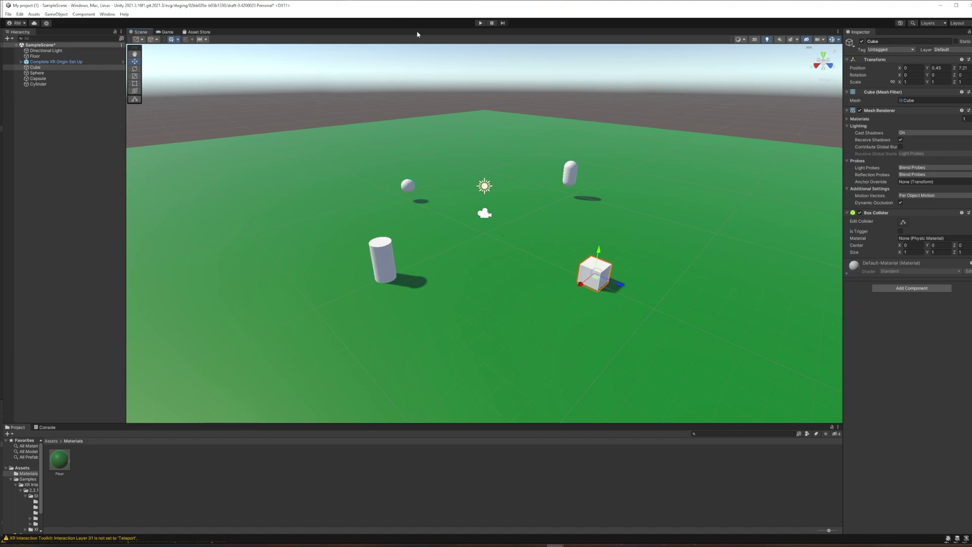
- Enter Play mode to test the XR controllers and teleport ray in the Game view
{"action": "left_click", "coordinate": [481, 24]}
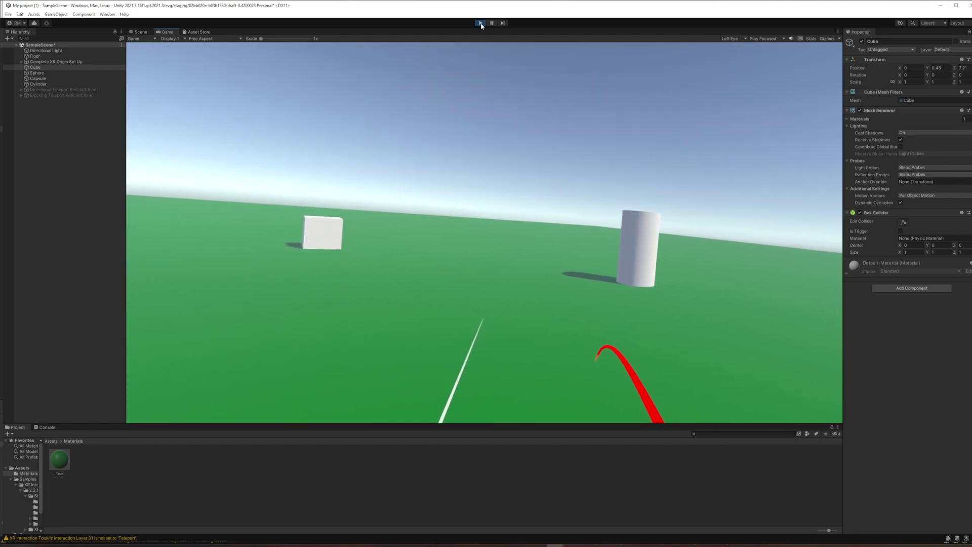
- Exit Play mode, expand Complete XR Origin Set Up and select XR Origin
{"action": "left_click", "coordinate": [480, 24]}
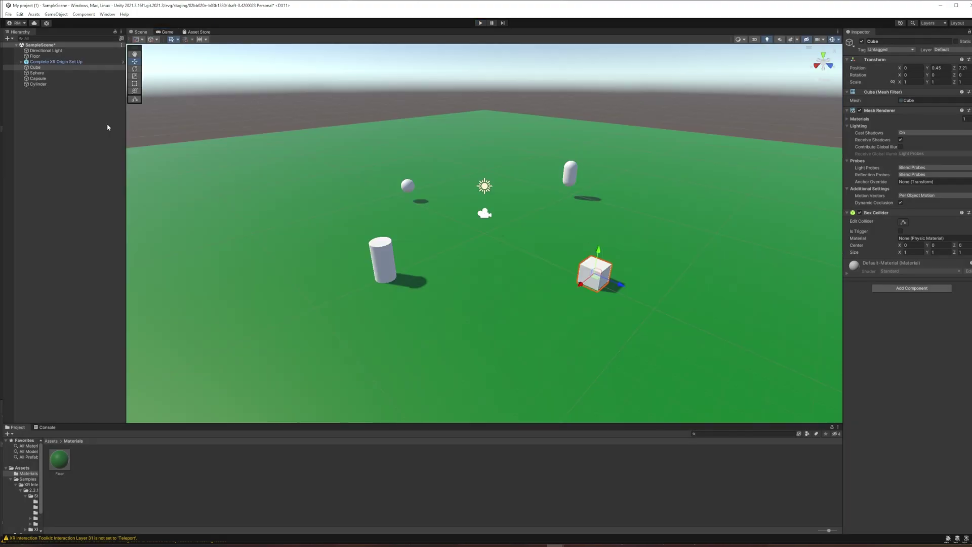
{"action": "left_click", "coordinate": [29, 63]}
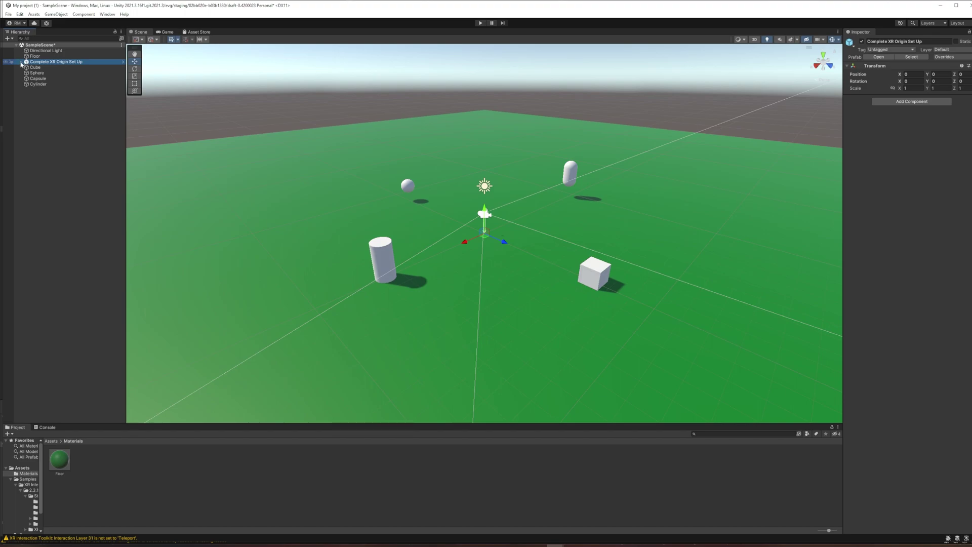
{"action": "left_click", "coordinate": [22, 62]}
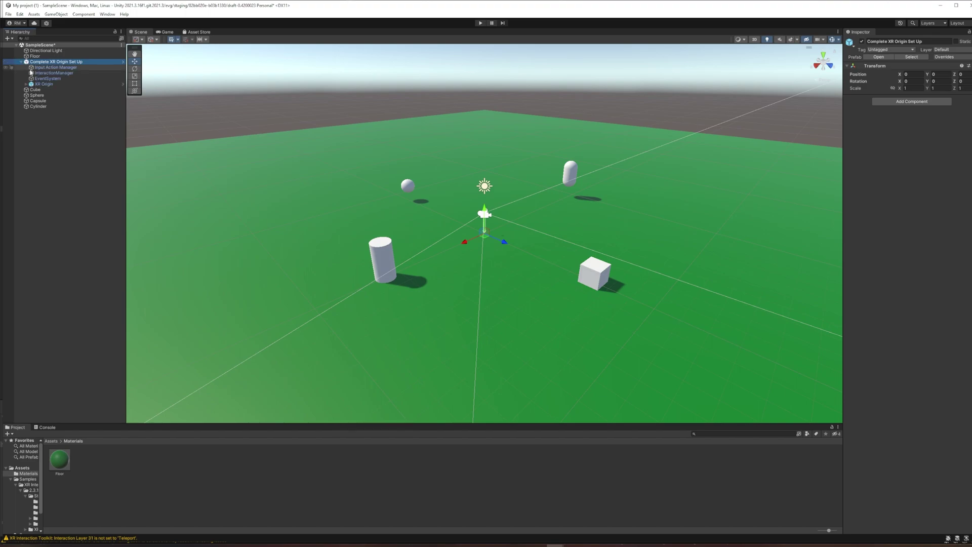
{"action": "left_click", "coordinate": [43, 84]}
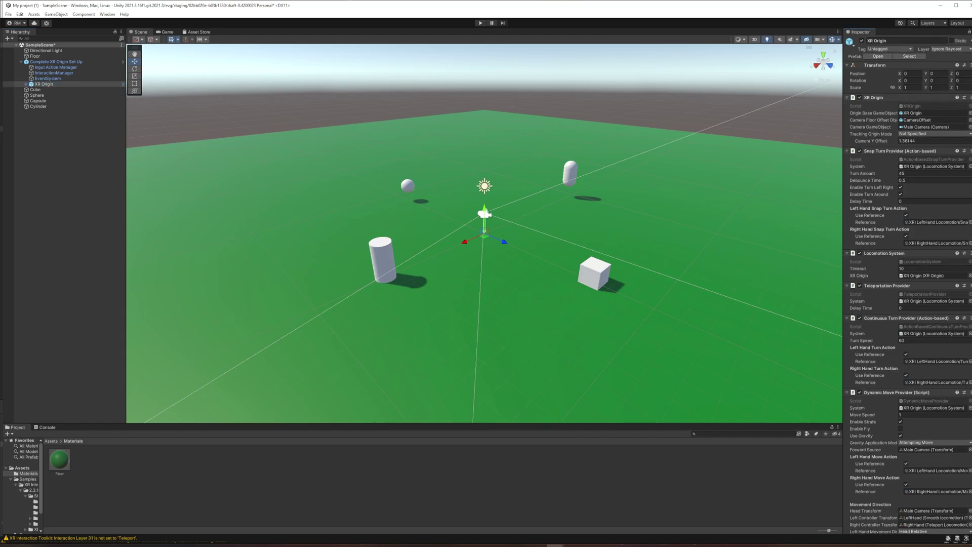
- In Snap Turn, untick the left hand Use Reference and Enable Turn Around
{"action": "scroll", "coordinate": [906, 284], "scroll_direction": "down", "scroll_amount": 1}
{"action": "scroll", "coordinate": [906, 284], "scroll_direction": "down", "scroll_amount": 15}
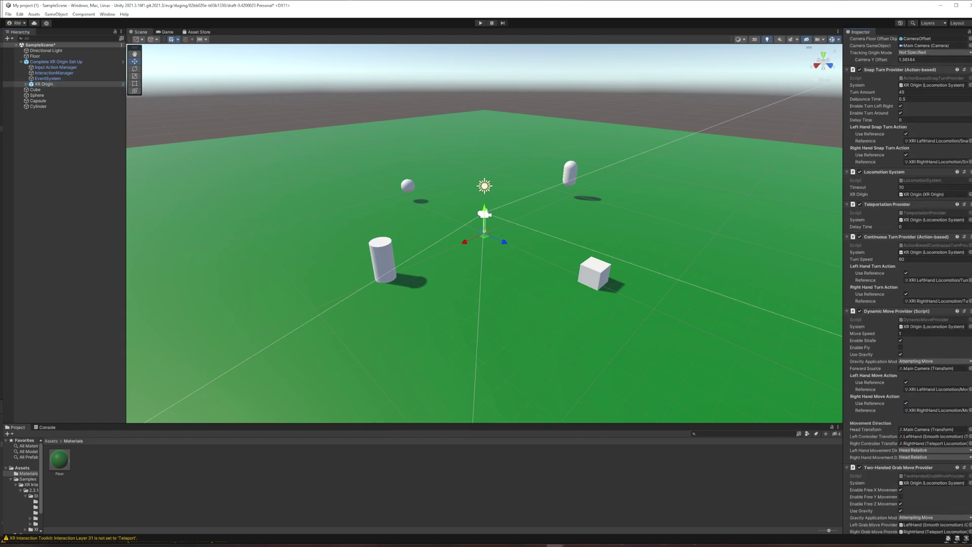
{"action": "scroll", "coordinate": [906, 284], "scroll_direction": "up", "scroll_amount": 16}
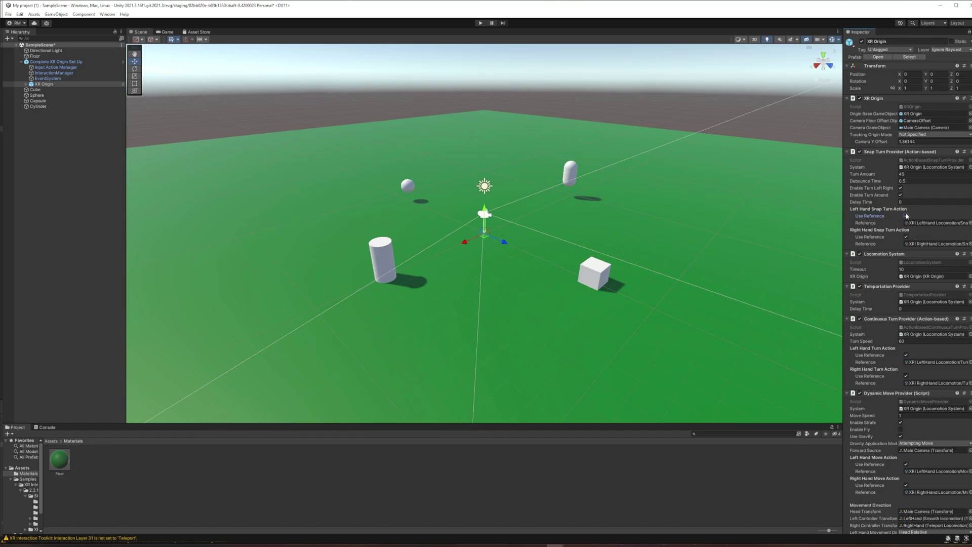
{"action": "left_click", "coordinate": [906, 216]}
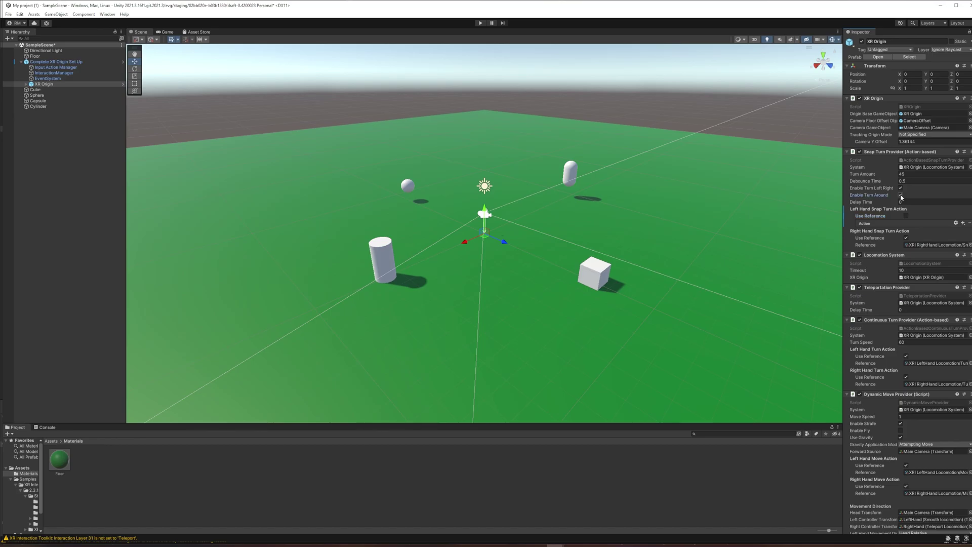
{"action": "left_click", "coordinate": [901, 196]}
- Untick the right hand Use Reference and disable the Continuous Turn Provider
{"action": "scroll", "coordinate": [896, 228], "scroll_direction": "down", "scroll_amount": 2}
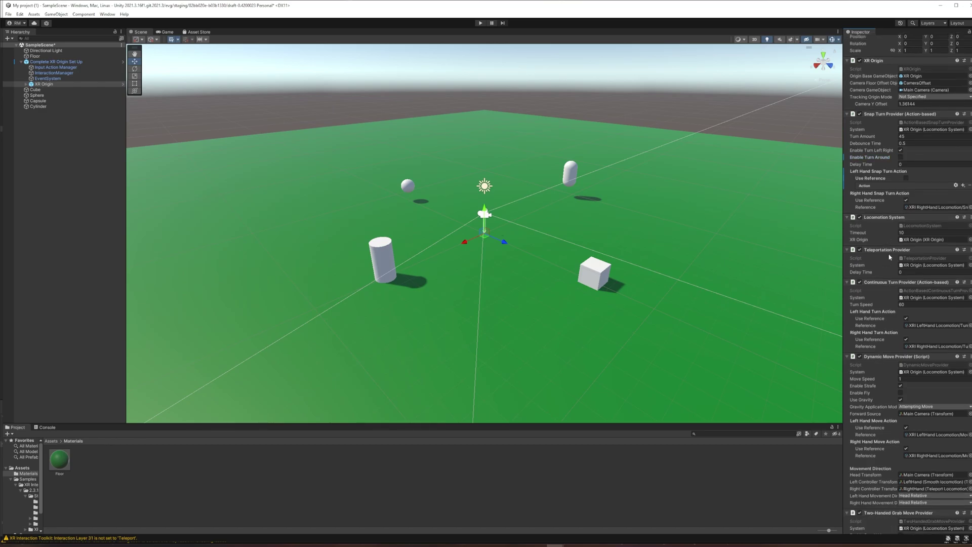
{"action": "scroll", "coordinate": [890, 256], "scroll_direction": "down", "scroll_amount": 2}
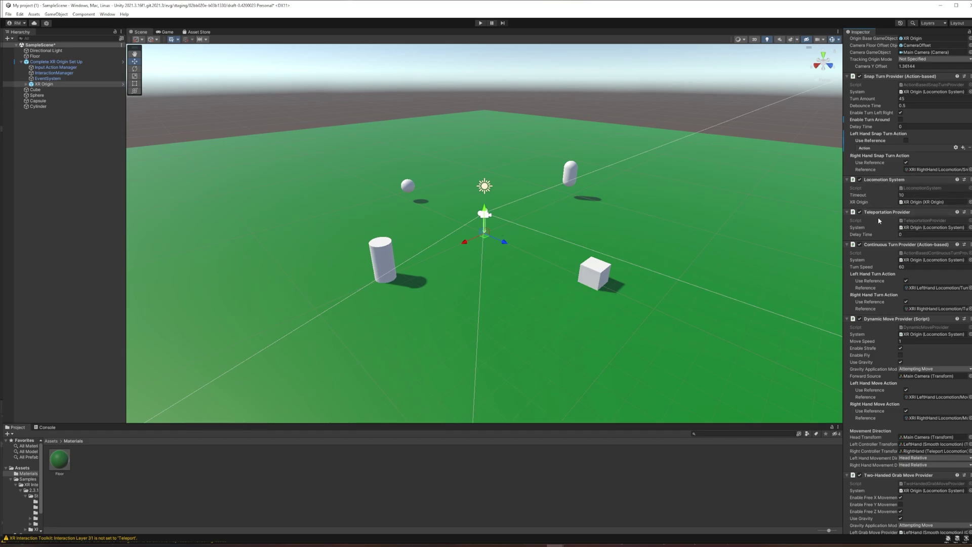
{"action": "scroll", "coordinate": [886, 215], "scroll_direction": "down", "scroll_amount": 3}
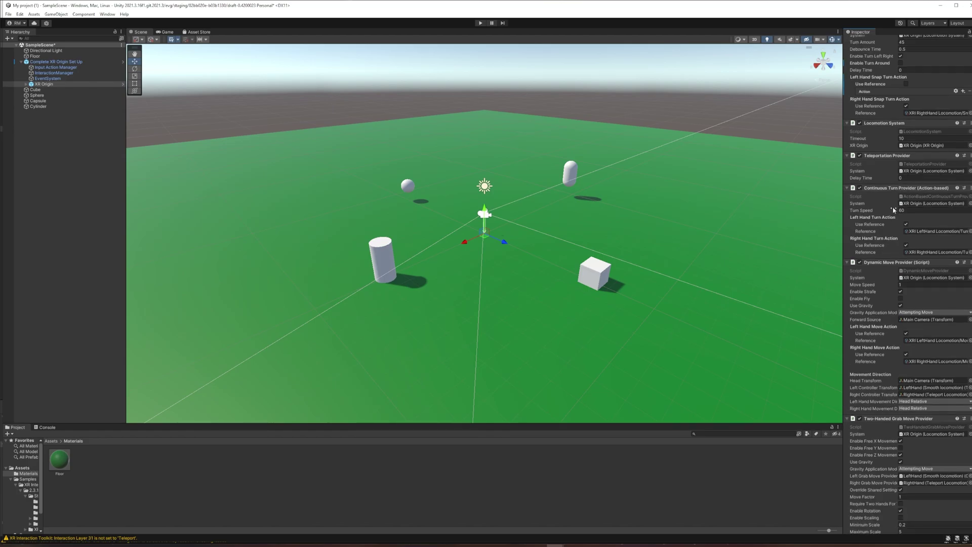
{"action": "scroll", "coordinate": [893, 209], "scroll_direction": "down", "scroll_amount": 1}
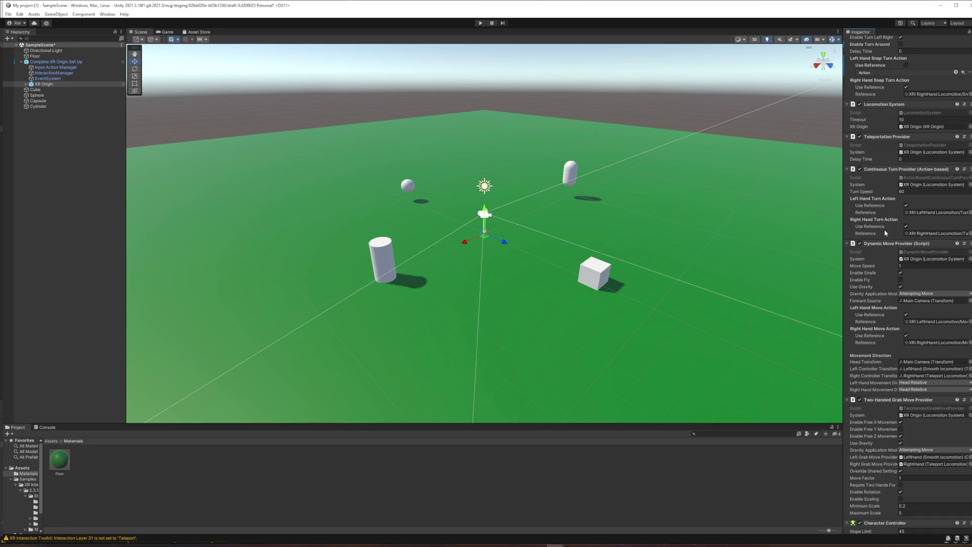
{"action": "left_click", "coordinate": [905, 227]}
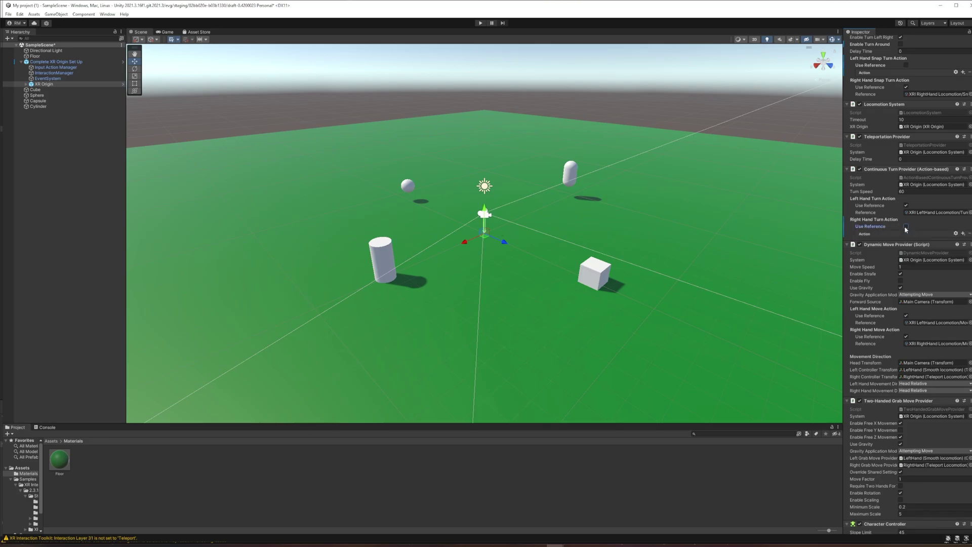
{"action": "left_click", "coordinate": [859, 170]}
{"action": "scroll", "coordinate": [881, 228], "scroll_direction": "down", "scroll_amount": 5}
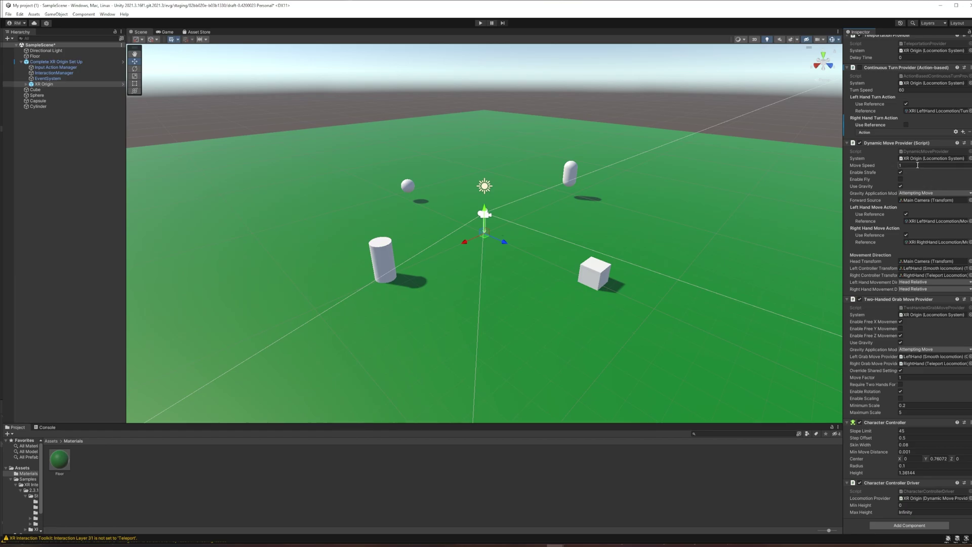
- Set Gravity Application Mode to Immediately and untick Right Hand Move Action's Use Reference
{"action": "left_click", "coordinate": [901, 165]}
{"action": "left_click", "coordinate": [902, 167]}
{"action": "left_click", "coordinate": [902, 194]}
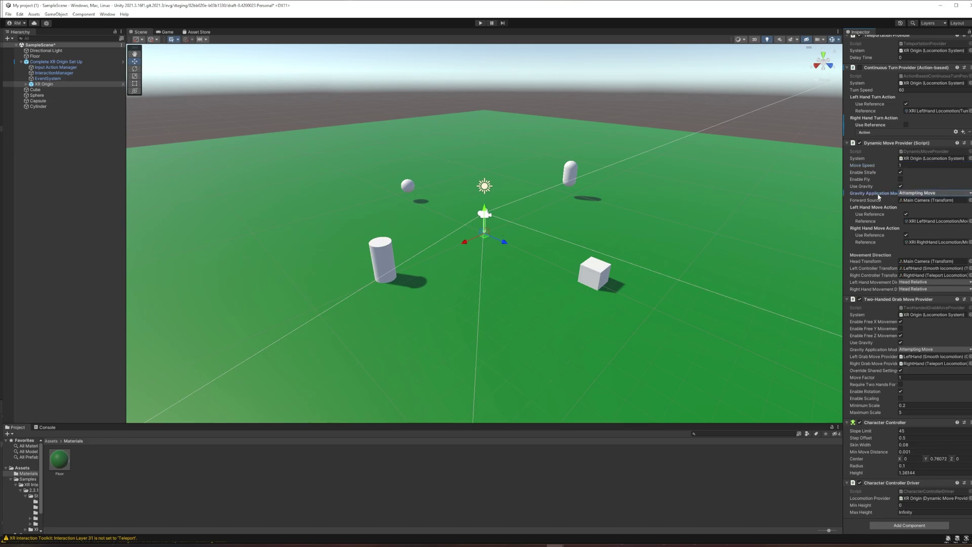
{"action": "left_click", "coordinate": [906, 194]}
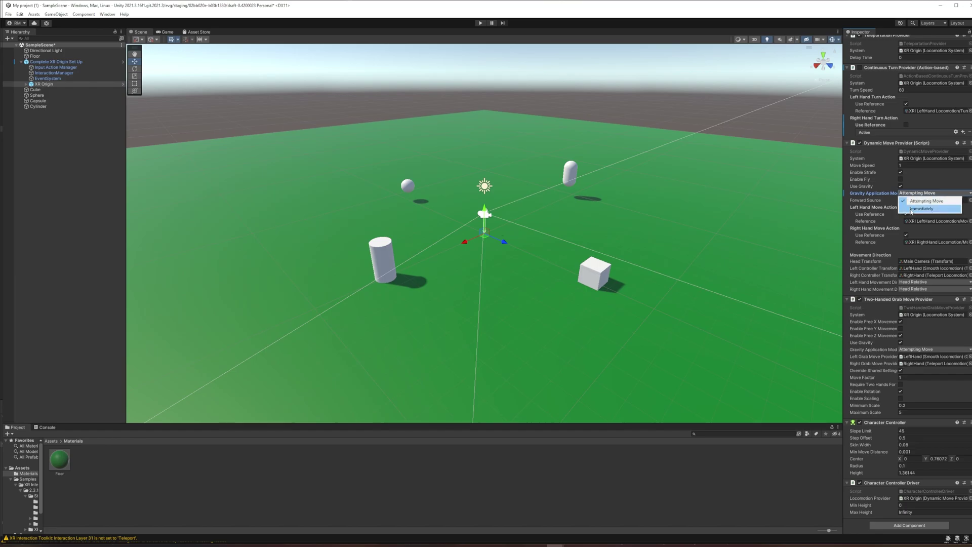
{"action": "left_click", "coordinate": [911, 209]}
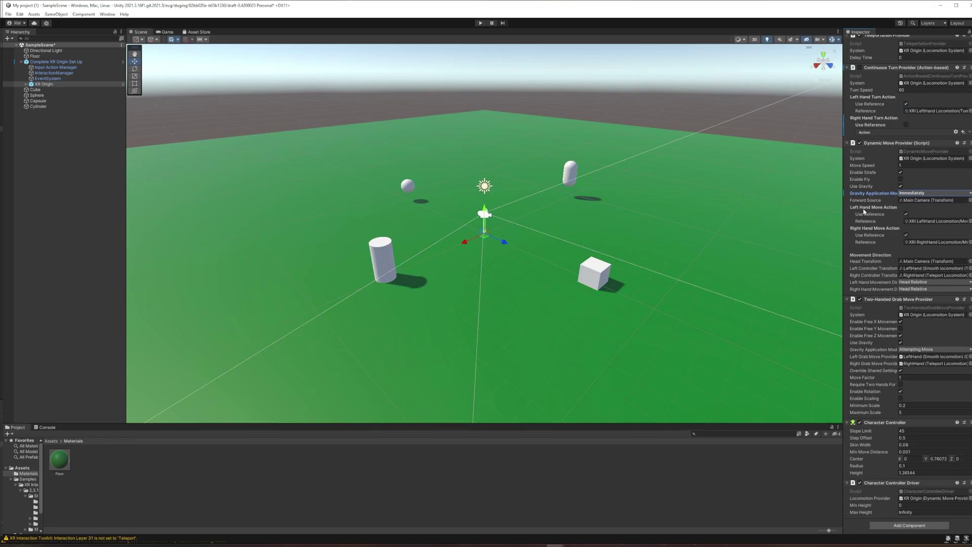
{"action": "left_click", "coordinate": [905, 236]}
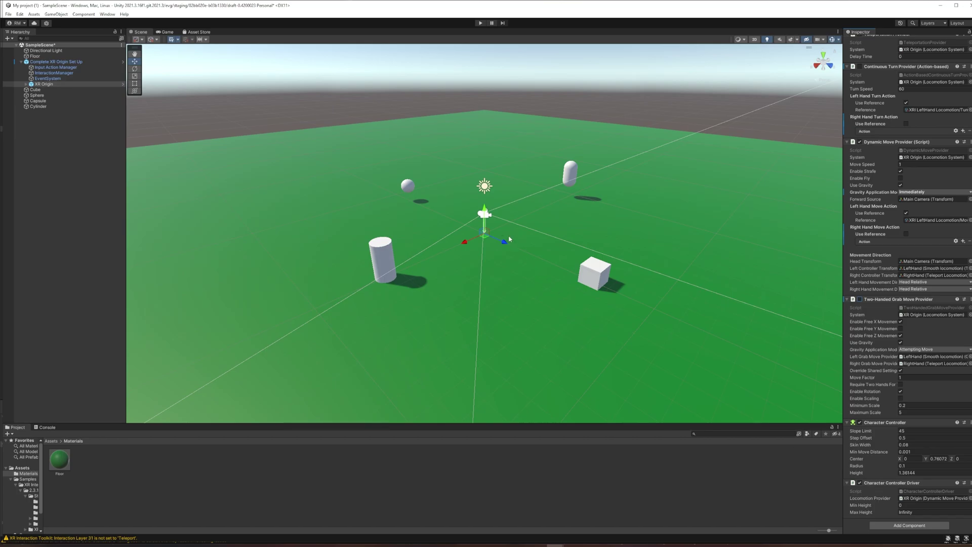
- Enter 0.1 as the XR Origin Character Controller's Radius
{"action": "scroll", "coordinate": [495, 230], "scroll_direction": "up", "scroll_amount": 10}
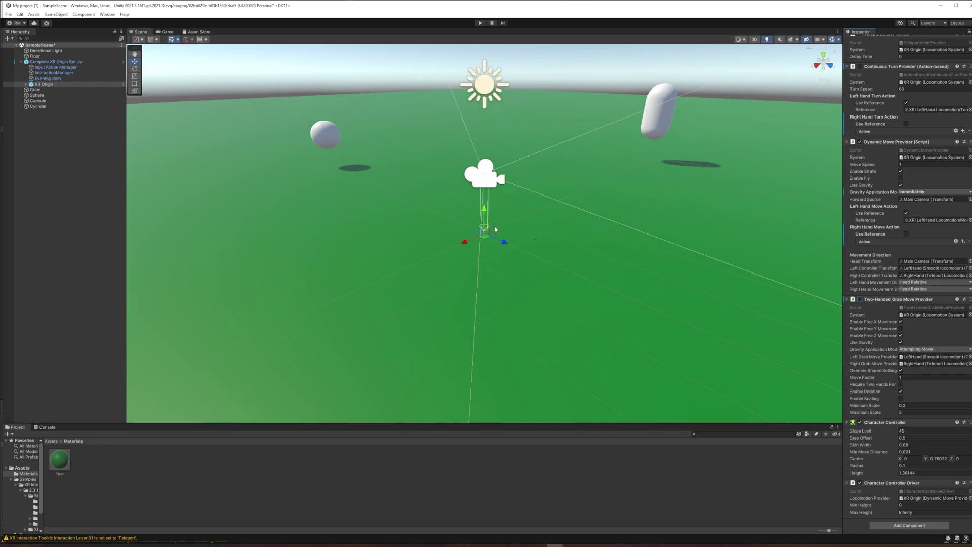
{"action": "scroll", "coordinate": [495, 229], "scroll_direction": "up", "scroll_amount": 5}
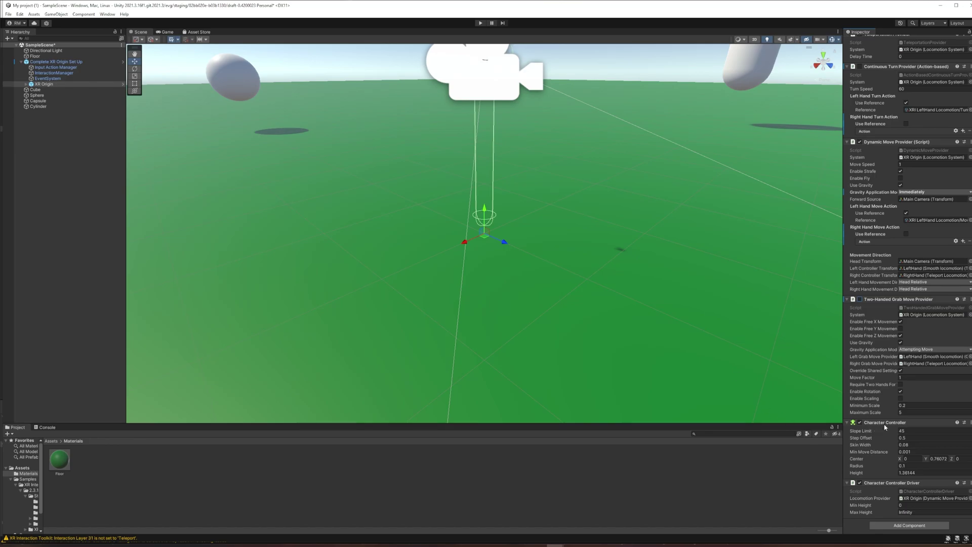
{"action": "left_click", "coordinate": [902, 465]}
{"action": "type", "text": "0.4"}
{"action": "key", "text": "BackSpace"}
{"action": "type", "text": "13"}
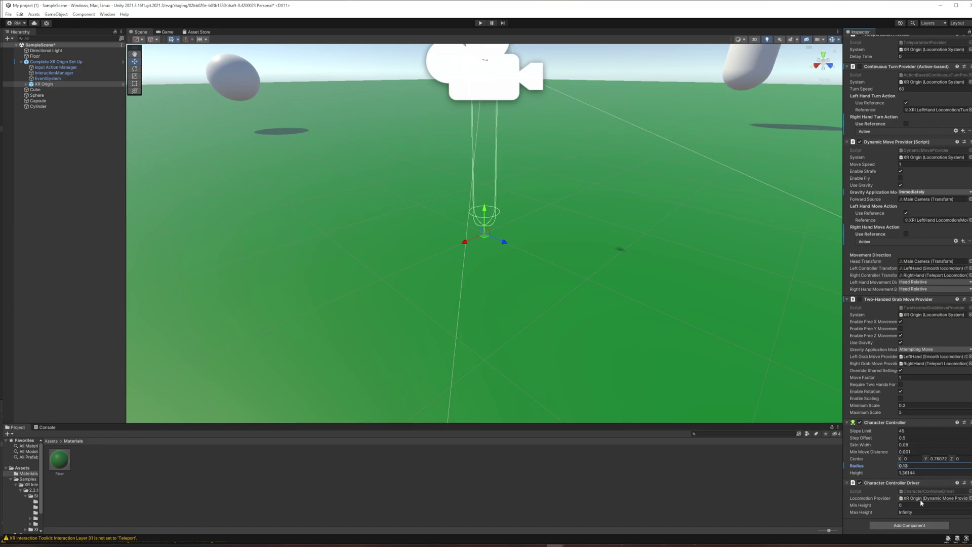
{"action": "key", "text": "BackSpace"}
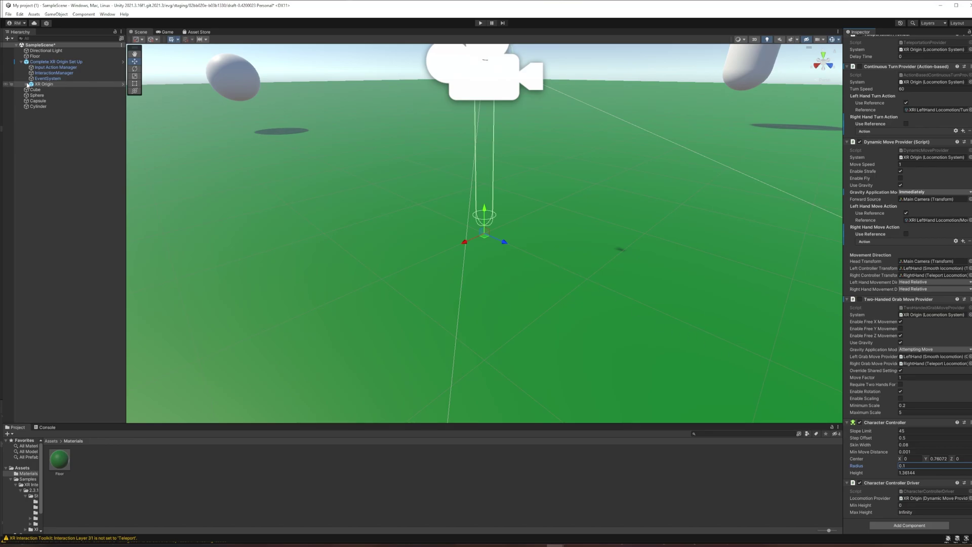
- Expand XR Origin and inspect LeftHand, leaving its Grab Move Provider enabled
{"action": "left_click", "coordinate": [27, 85]}
{"action": "left_click", "coordinate": [27, 85]}
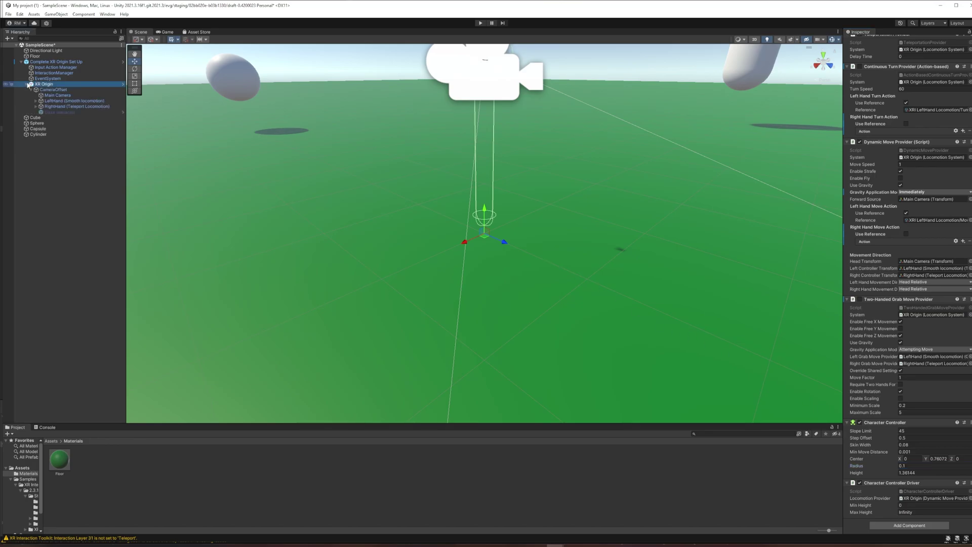
{"action": "left_click", "coordinate": [69, 101]}
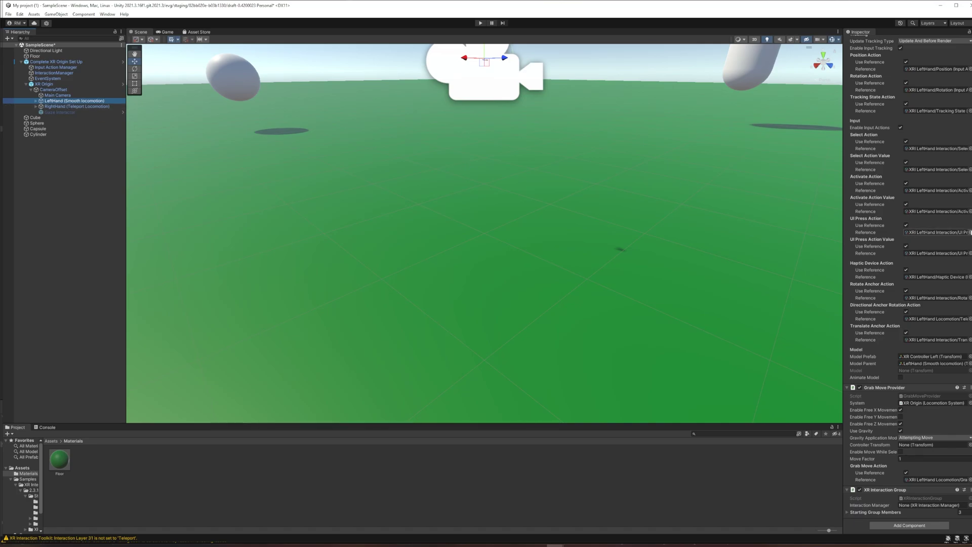
{"action": "scroll", "coordinate": [906, 283], "scroll_direction": "up", "scroll_amount": 5}
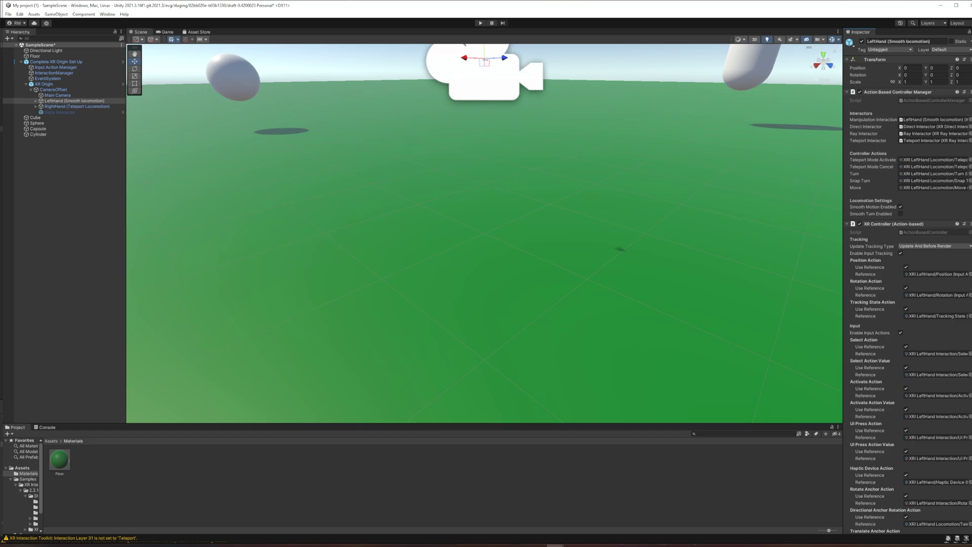
{"action": "scroll", "coordinate": [906, 284], "scroll_direction": "down", "scroll_amount": 8}
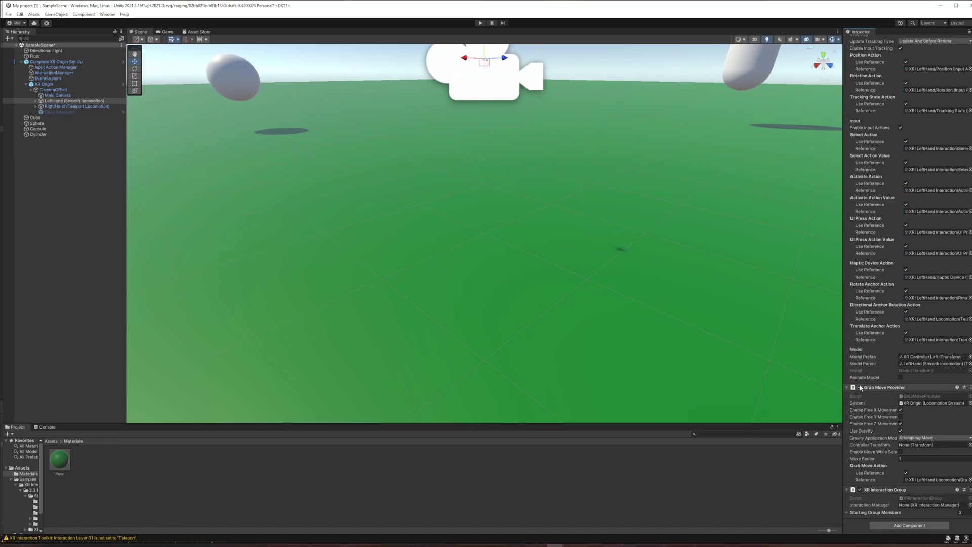
{"action": "left_click", "coordinate": [860, 387]}
{"action": "left_click", "coordinate": [859, 387]}
- Disable RightHand's Grab Move Provider, then expand LeftHand to list its interactors
{"action": "left_click", "coordinate": [84, 106]}
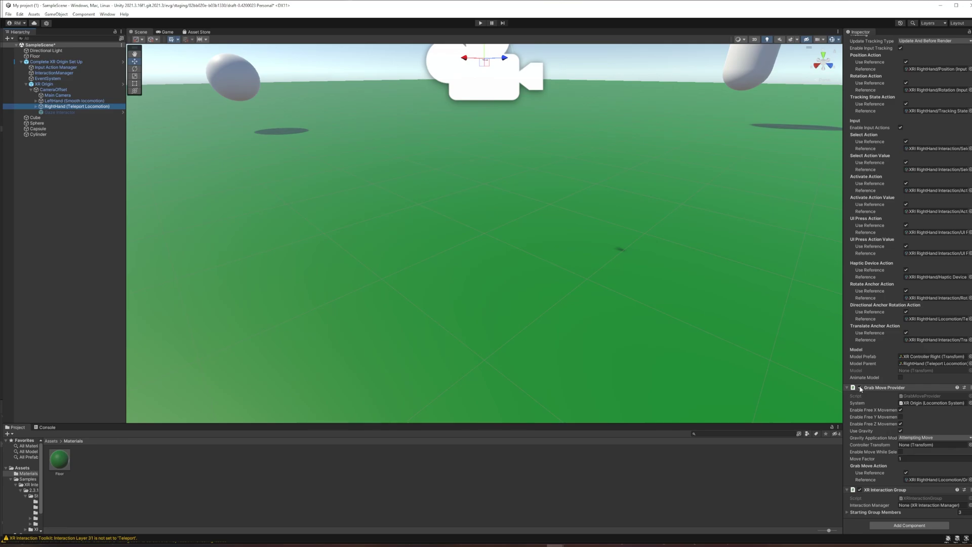
{"action": "left_click", "coordinate": [860, 388]}
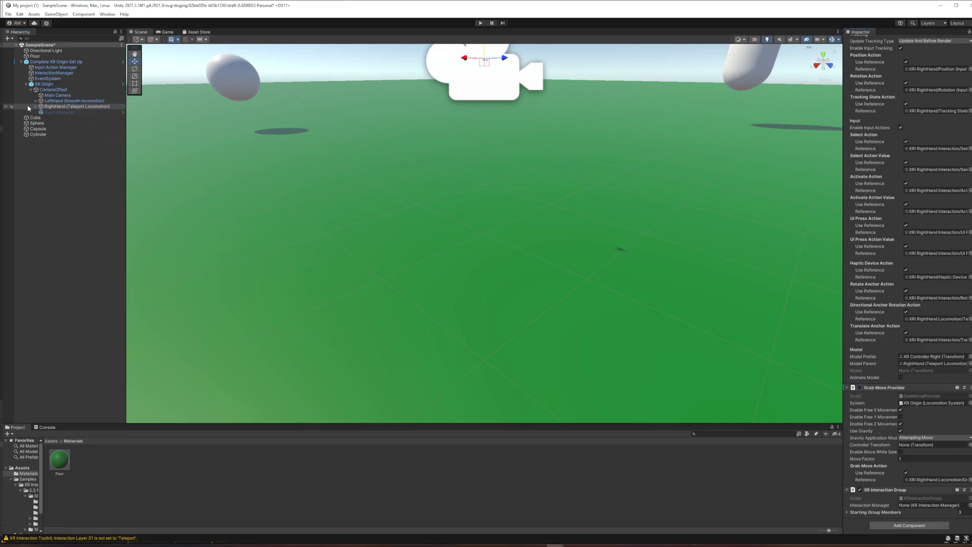
{"action": "left_click", "coordinate": [48, 102]}
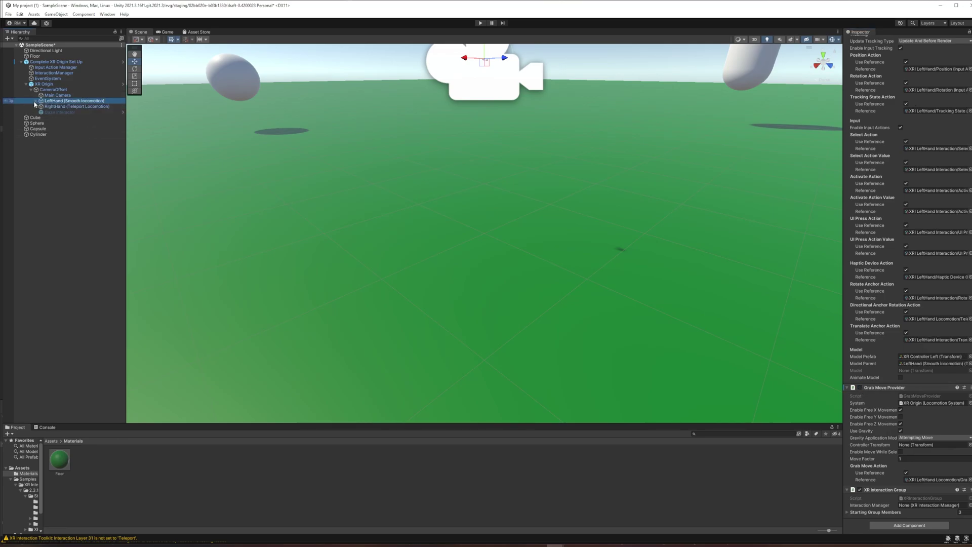
{"action": "left_click", "coordinate": [35, 102]}
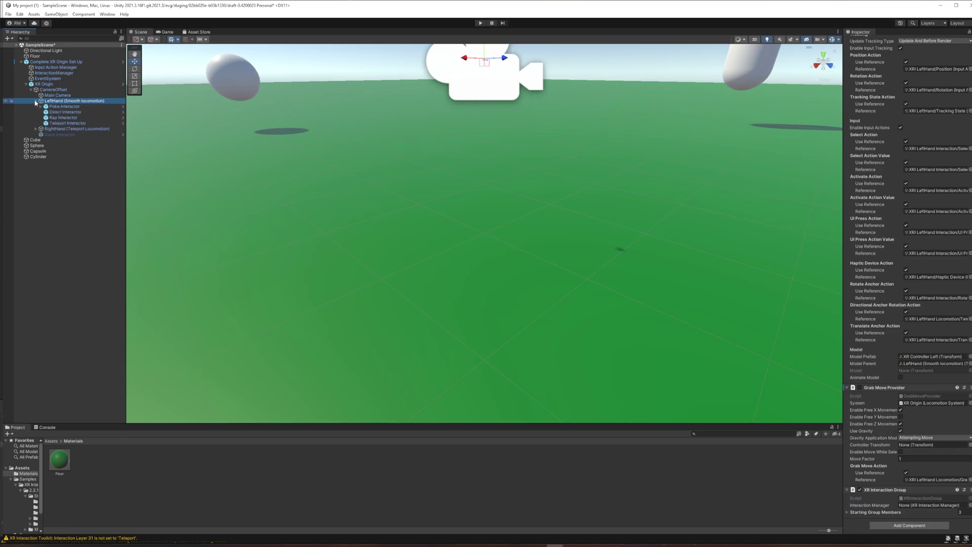
- Inspect LeftHand's Poke, Direct, Ray and Teleport Interactors in turn
{"action": "left_click", "coordinate": [79, 107]}
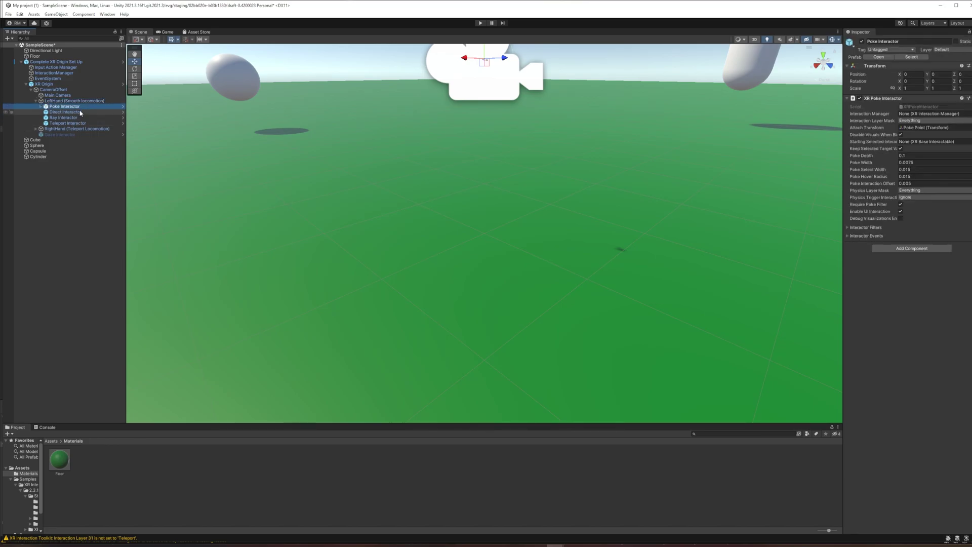
{"action": "left_click", "coordinate": [80, 112]}
{"action": "left_click", "coordinate": [78, 118]}
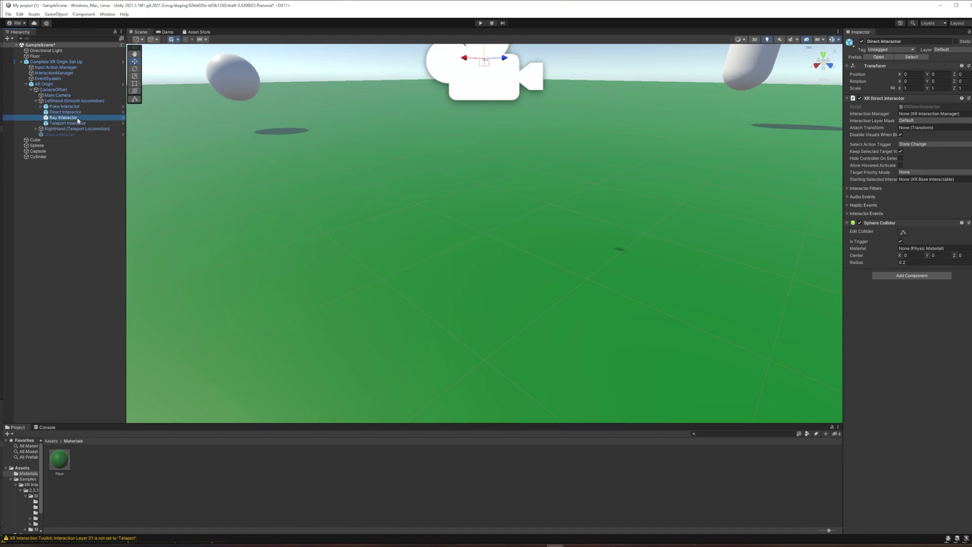
{"action": "left_click", "coordinate": [80, 124]}
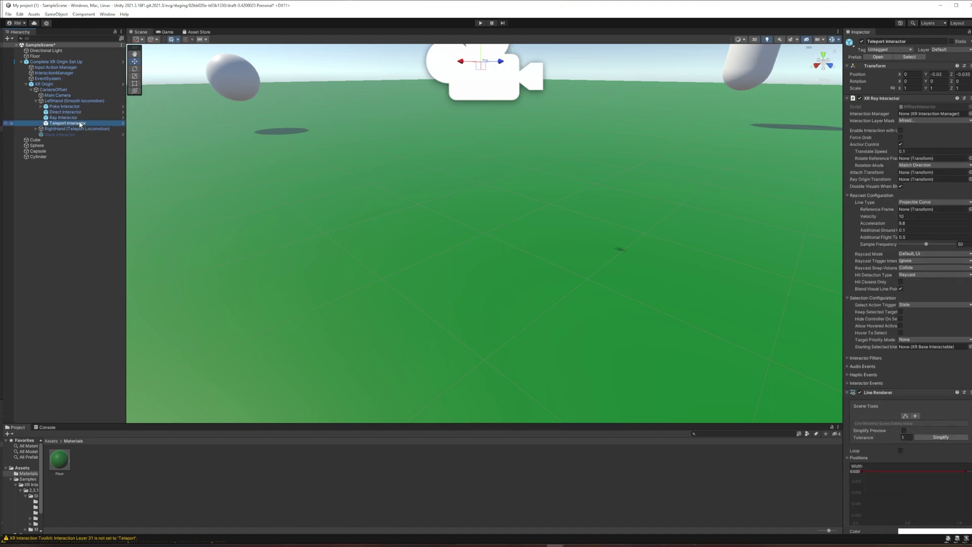
- Expand RightHand, browse its interactors and select its Ray Interactor
{"action": "left_click", "coordinate": [36, 129]}
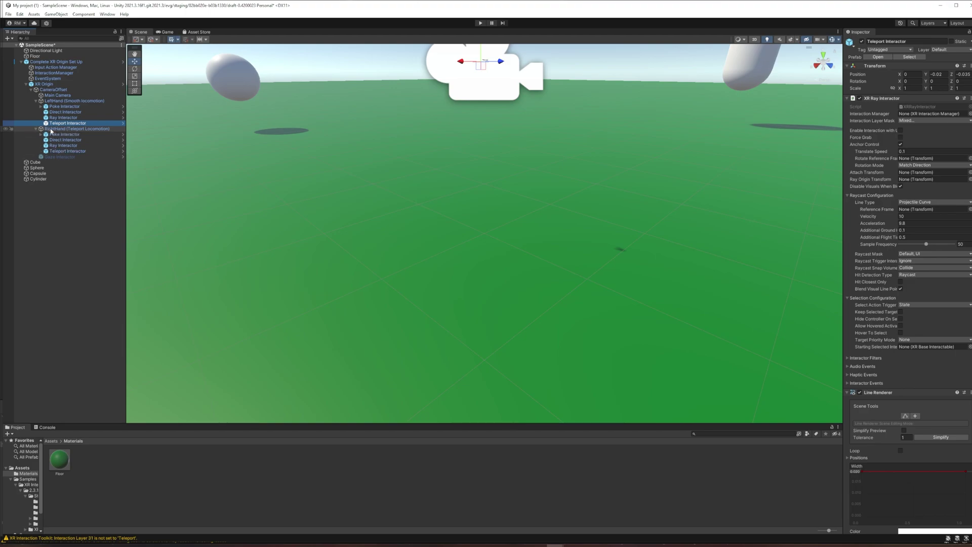
{"action": "left_click", "coordinate": [56, 134]}
{"action": "left_click", "coordinate": [61, 140]}
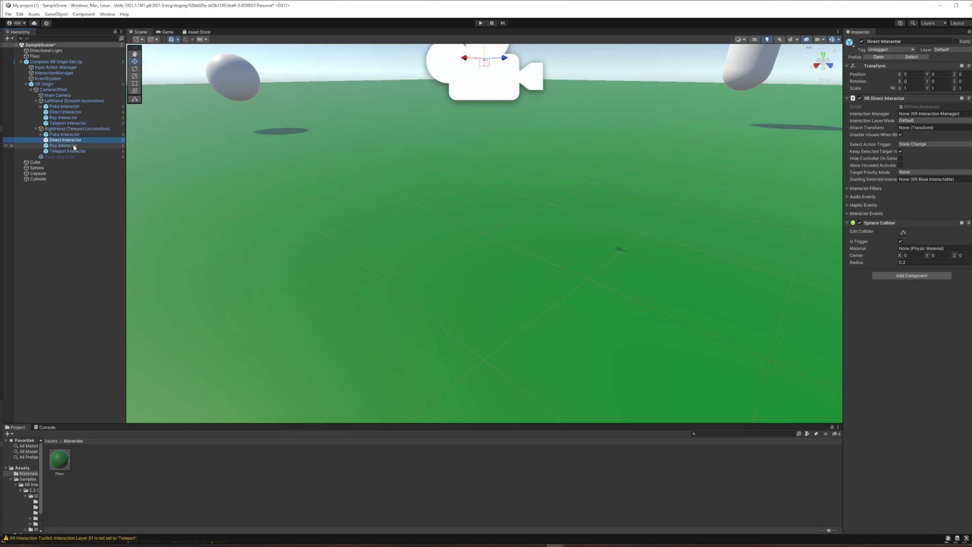
{"action": "left_click", "coordinate": [63, 146]}
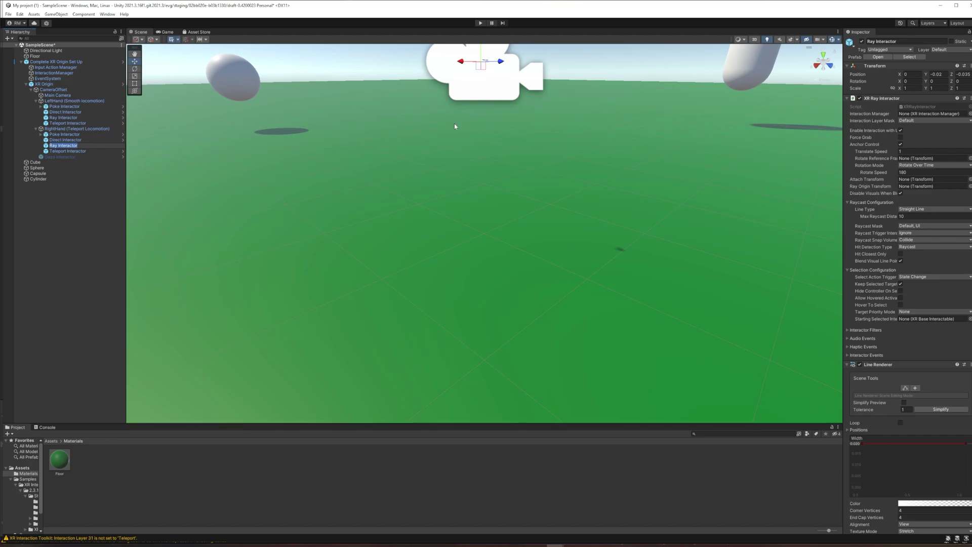
{"action": "left_click", "coordinate": [65, 140]}
{"action": "left_click", "coordinate": [75, 145]}
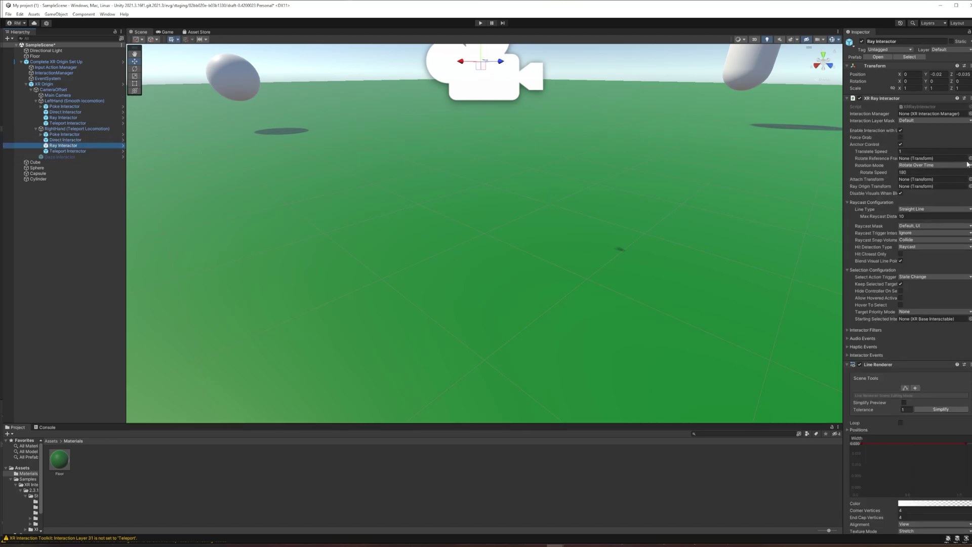
- Untick the XR Interactor Line Visual, Line Renderer and XR Ray Interactor components
{"action": "scroll", "coordinate": [909, 284], "scroll_direction": "down", "scroll_amount": 10}
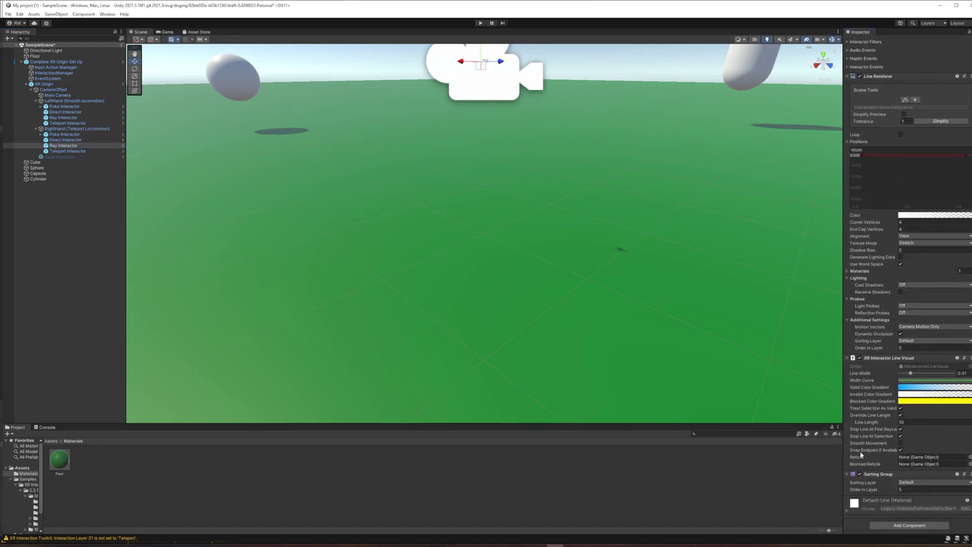
{"action": "left_click", "coordinate": [859, 358]}
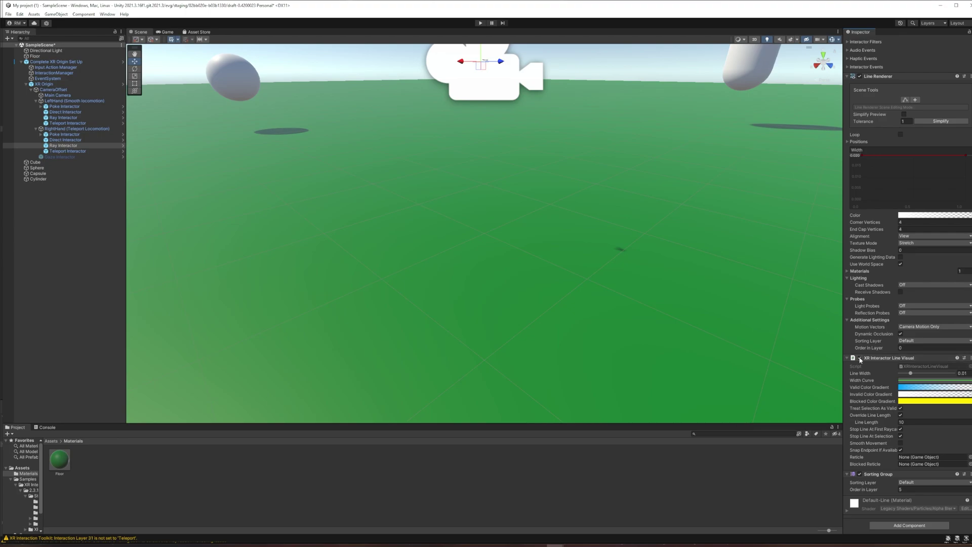
{"action": "left_click", "coordinate": [860, 76]}
{"action": "scroll", "coordinate": [885, 105], "scroll_direction": "up", "scroll_amount": 10}
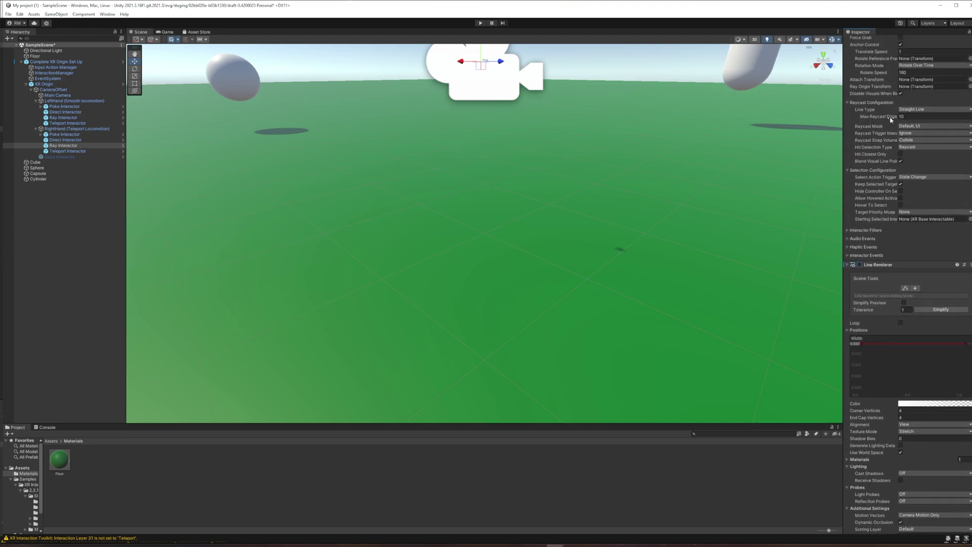
{"action": "left_click", "coordinate": [859, 74]}
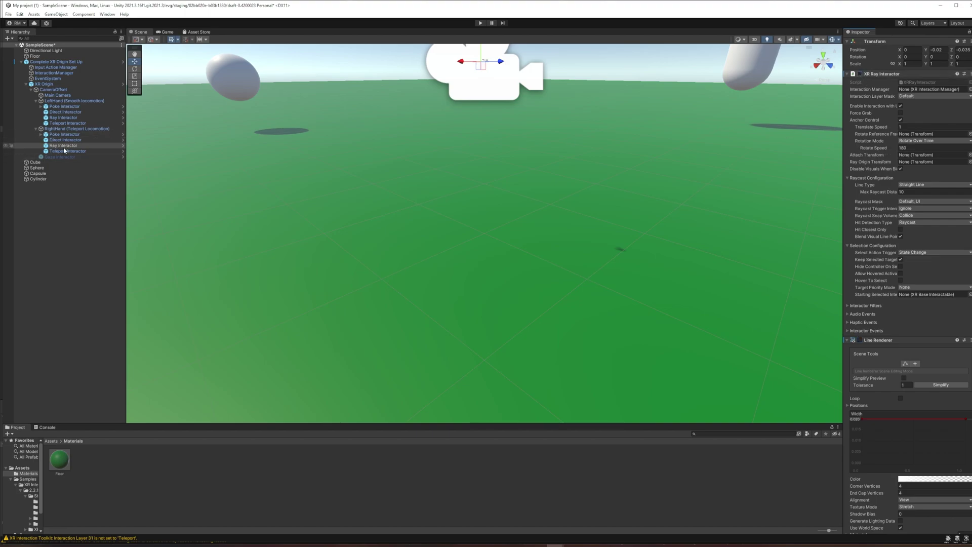
{"action": "scroll", "coordinate": [938, 122], "scroll_direction": "up", "scroll_amount": 2}
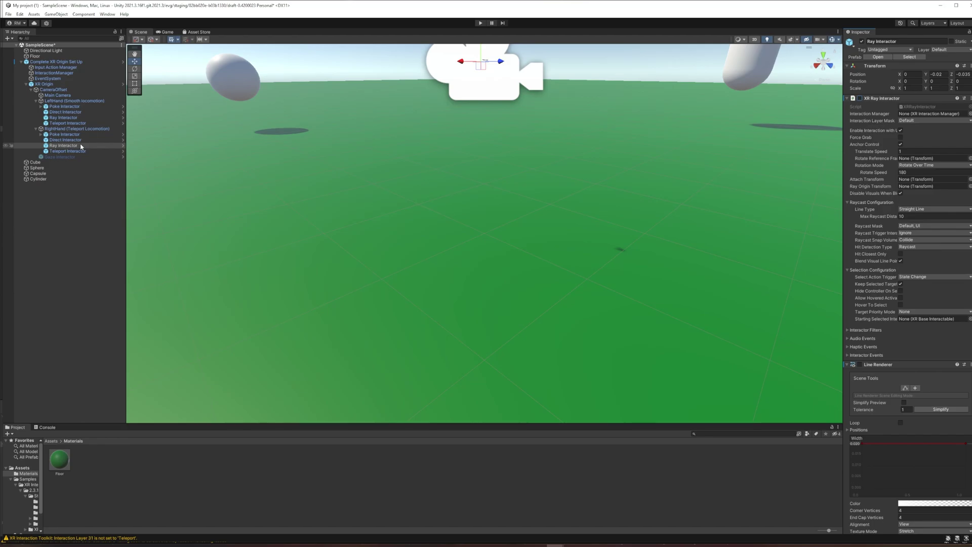
- Enter Play mode to test the XR rig, showing the ray across the green Floor toward the cube
{"action": "left_click", "coordinate": [480, 23]}
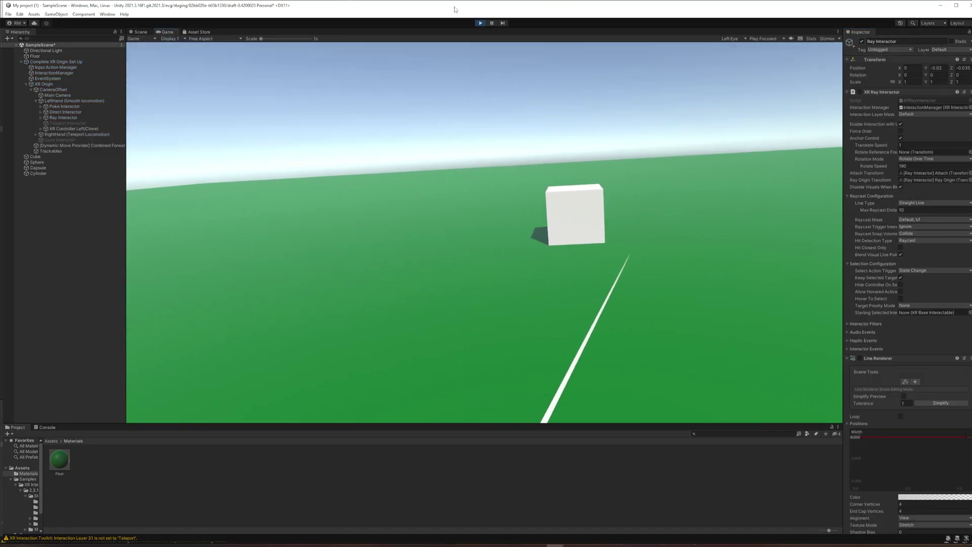